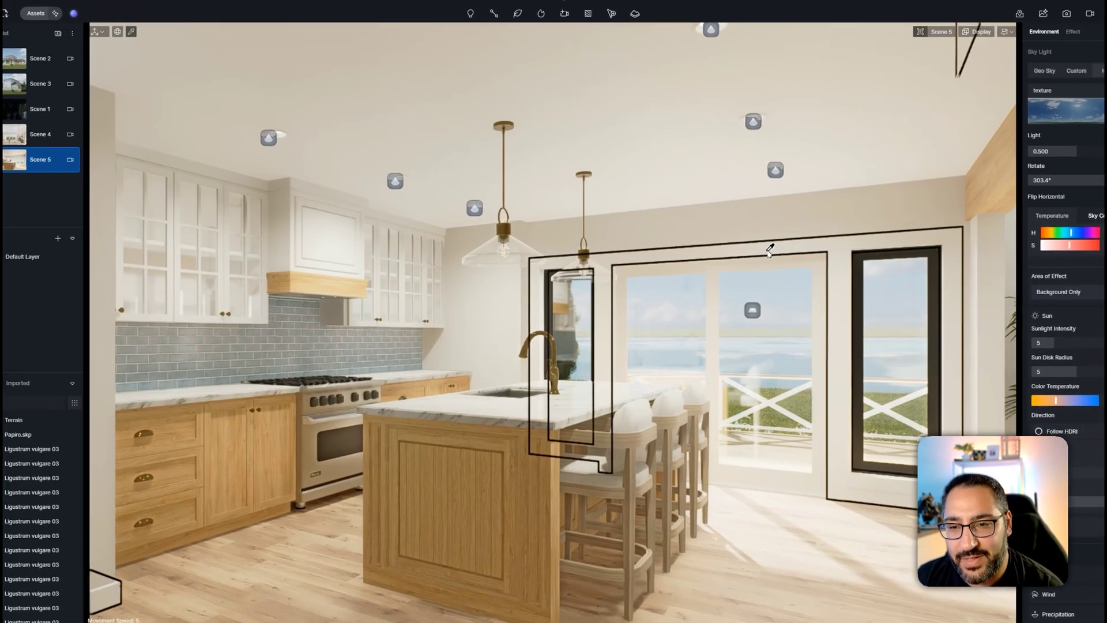
Step: Pick the white trim material around the sliding door, add it to the local library, and open the local materials
{"action": "left_click", "coordinate": [759, 249]}
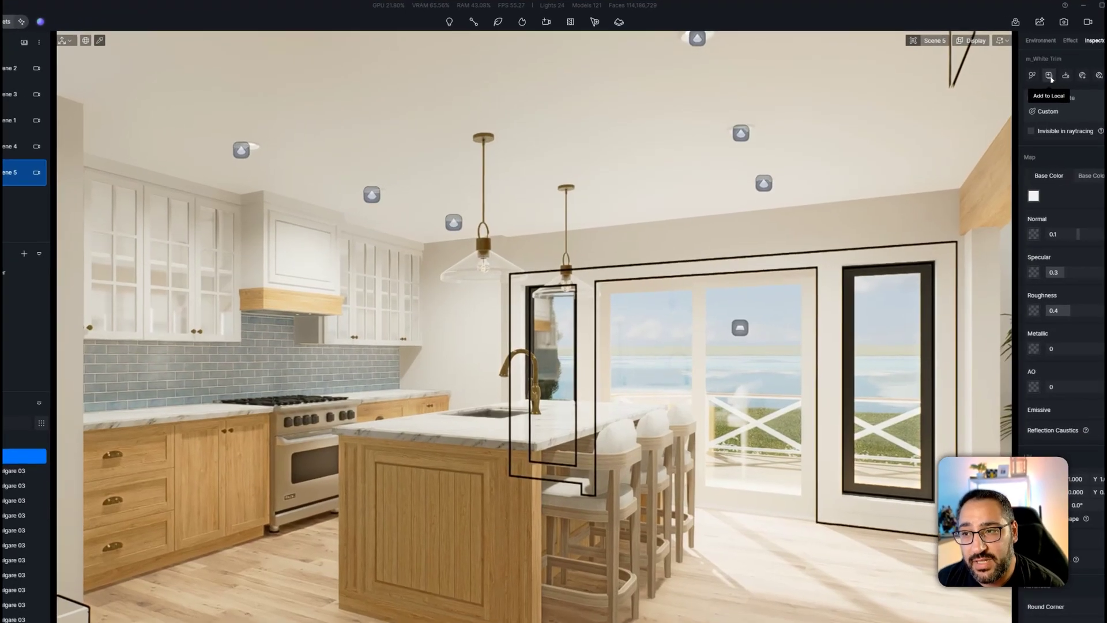
{"action": "left_click", "coordinate": [1026, 81]}
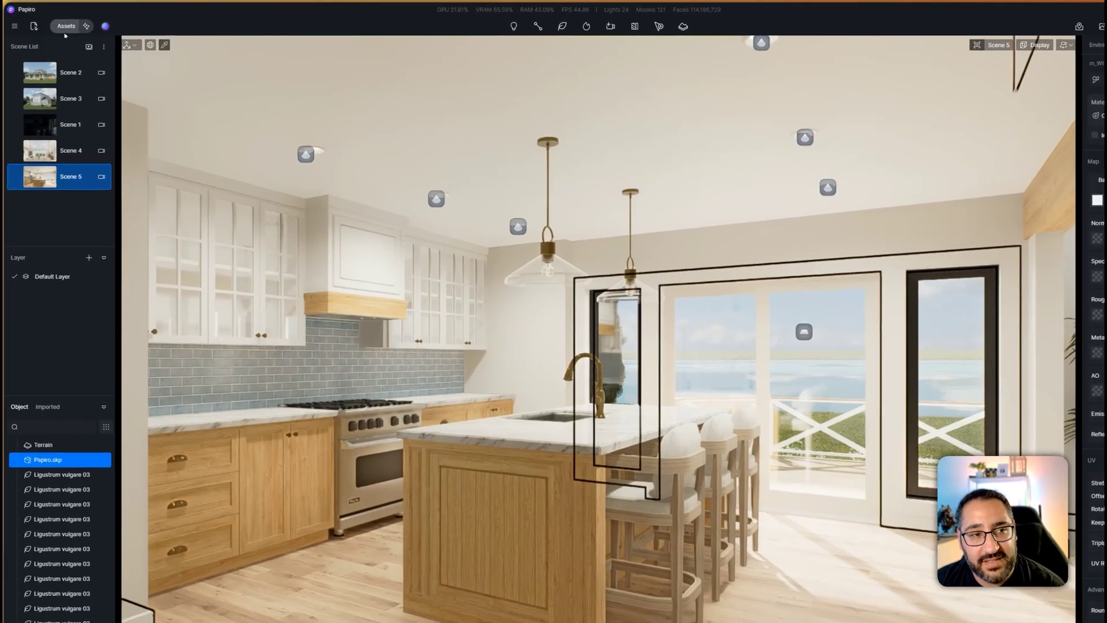
{"action": "left_click", "coordinate": [65, 26]}
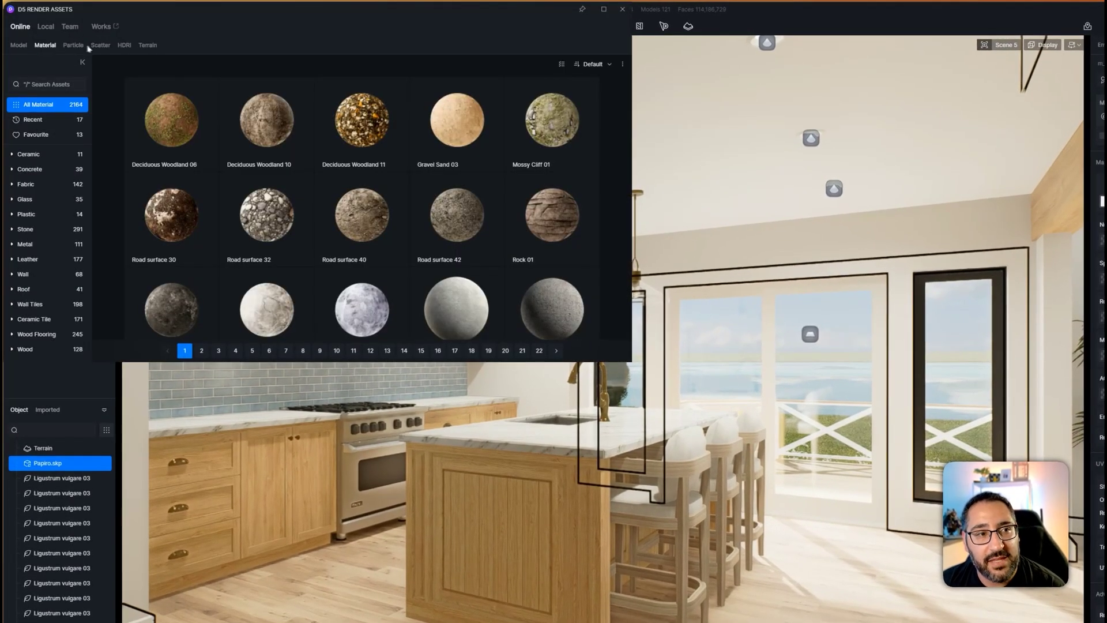
{"action": "left_click", "coordinate": [46, 27]}
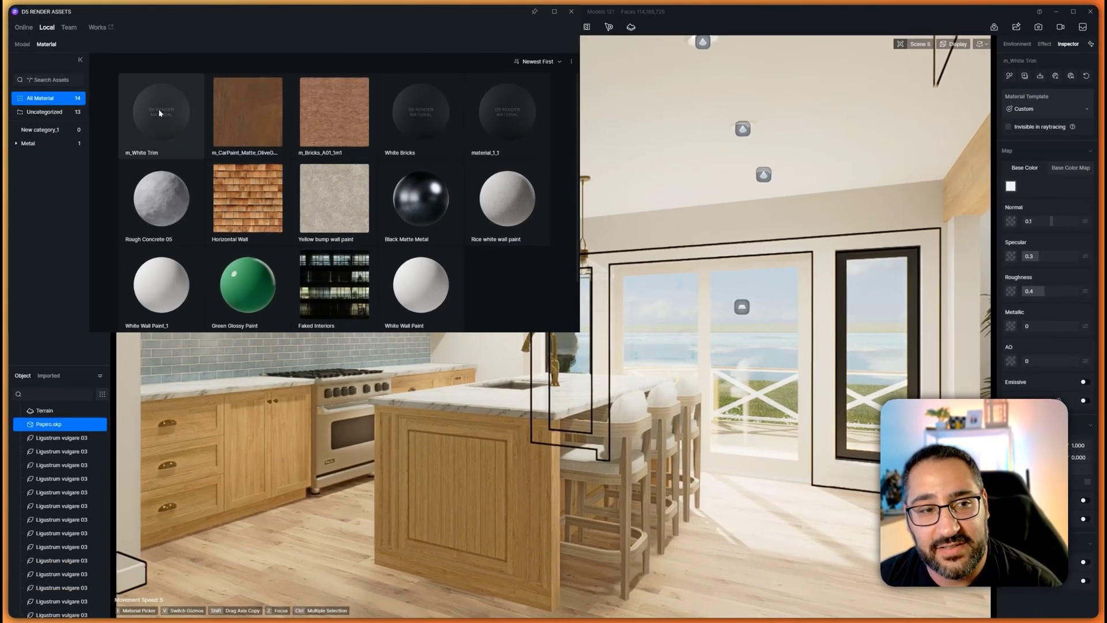
Step: Try the saved m_White Trim material on the kitchen island
{"action": "left_click", "coordinate": [154, 148]}
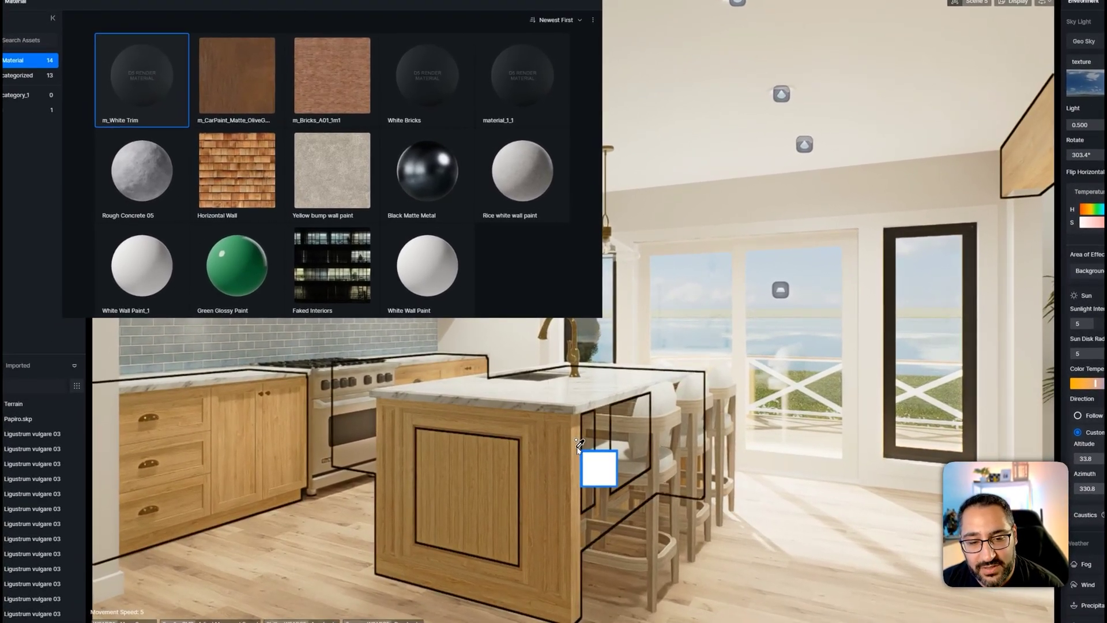
{"action": "left_click", "coordinate": [573, 473]}
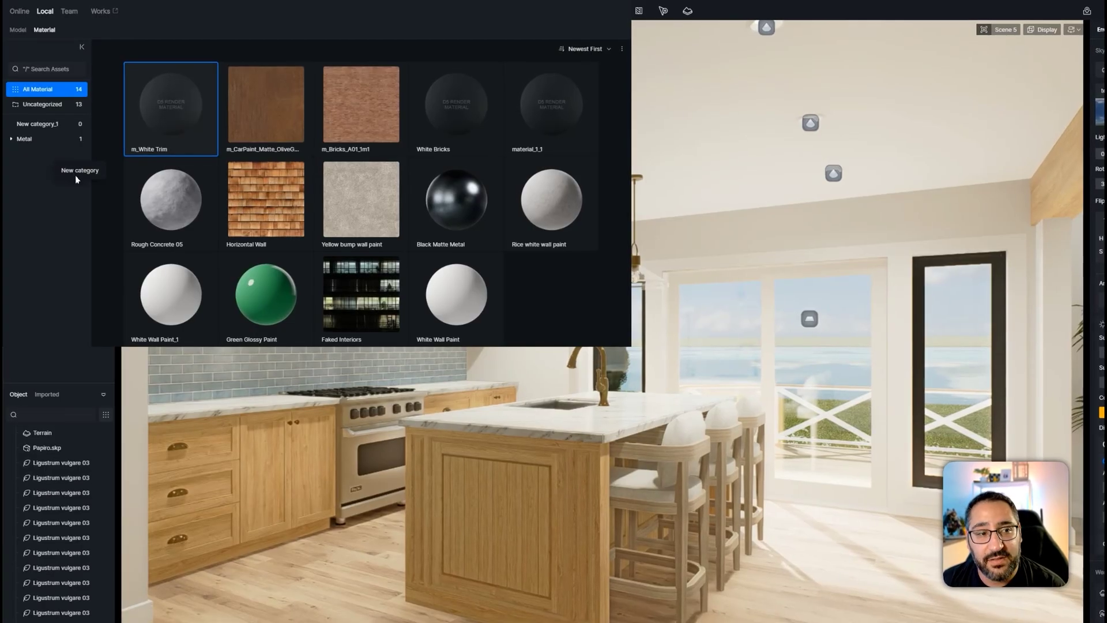
Step: Create a new category in the local material library and rename it Paint
{"action": "left_click", "coordinate": [76, 178]}
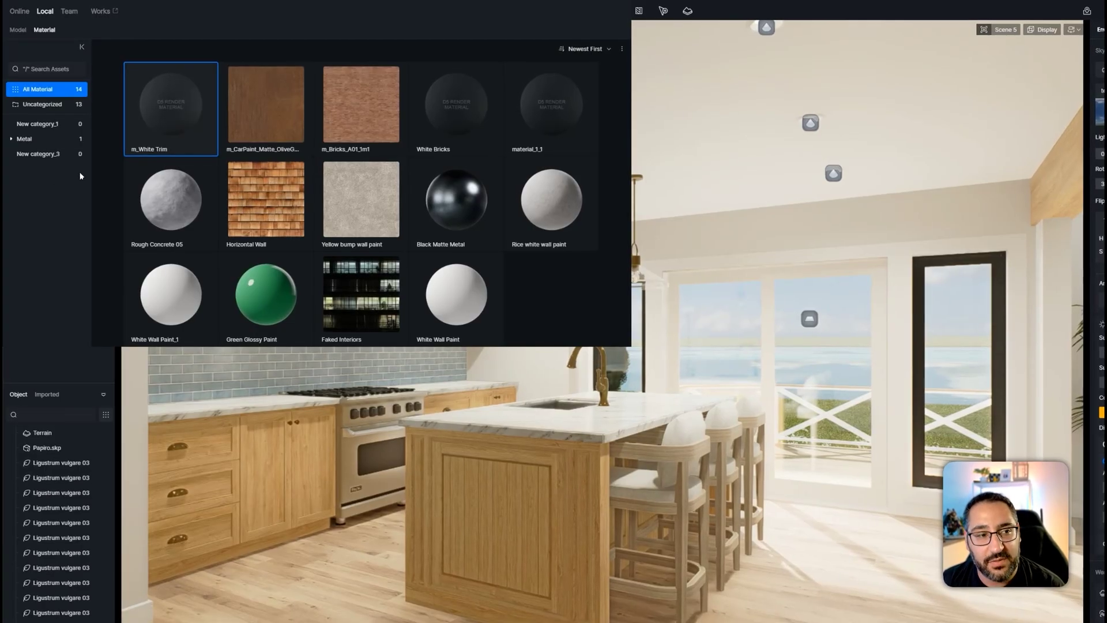
{"action": "left_click", "coordinate": [48, 154]}
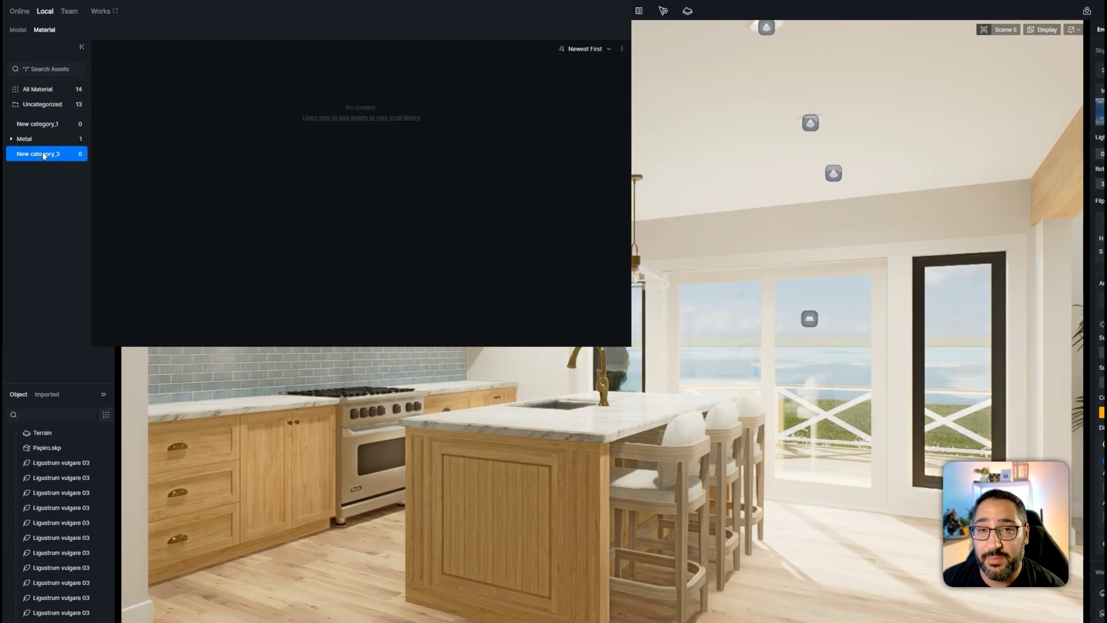
{"action": "double_click", "coordinate": [44, 154]}
{"action": "type", "text": "Paint"}
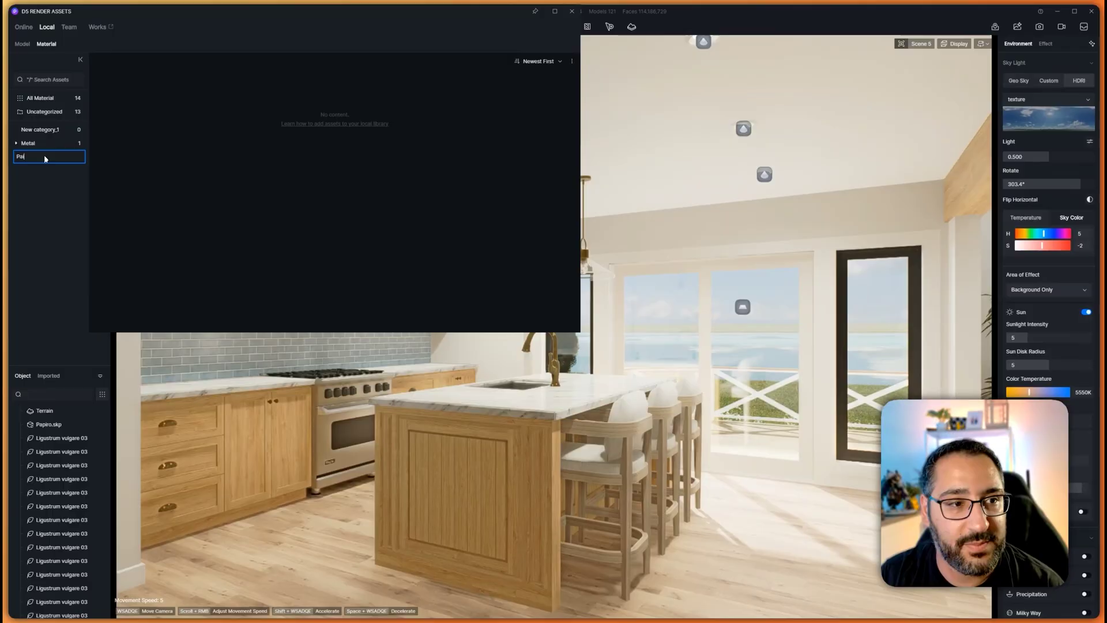
{"action": "key", "text": "Return"}
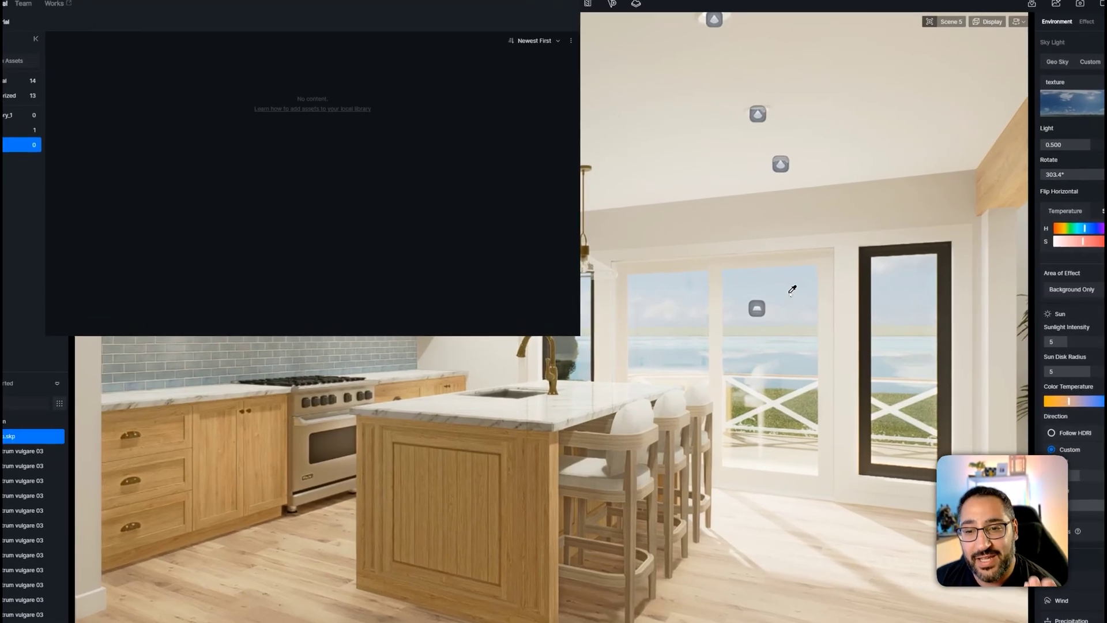
Step: Add the sliding door's Normal Glass material to the local library and list all local materials
{"action": "left_click", "coordinate": [774, 291]}
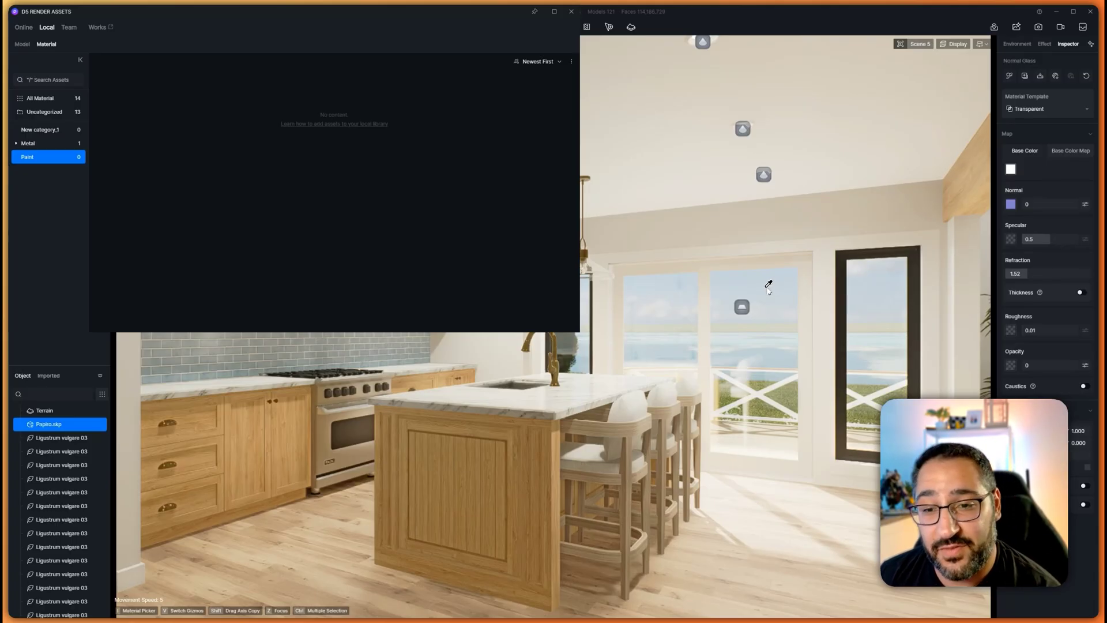
{"action": "left_click", "coordinate": [762, 285]}
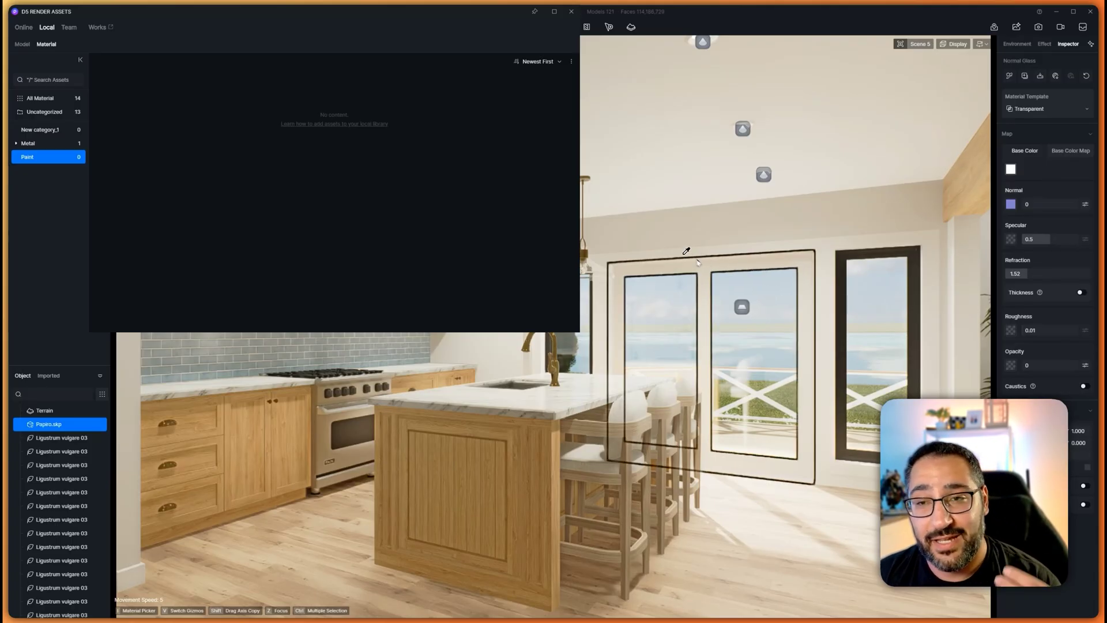
{"action": "left_click", "coordinate": [1025, 75]}
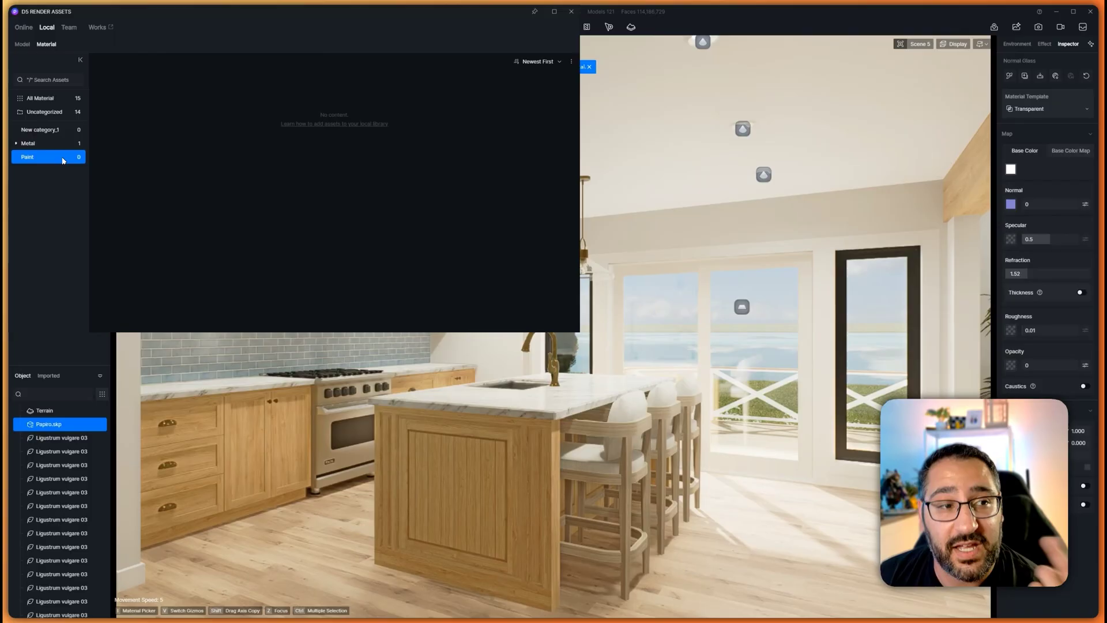
{"action": "left_click", "coordinate": [62, 100]}
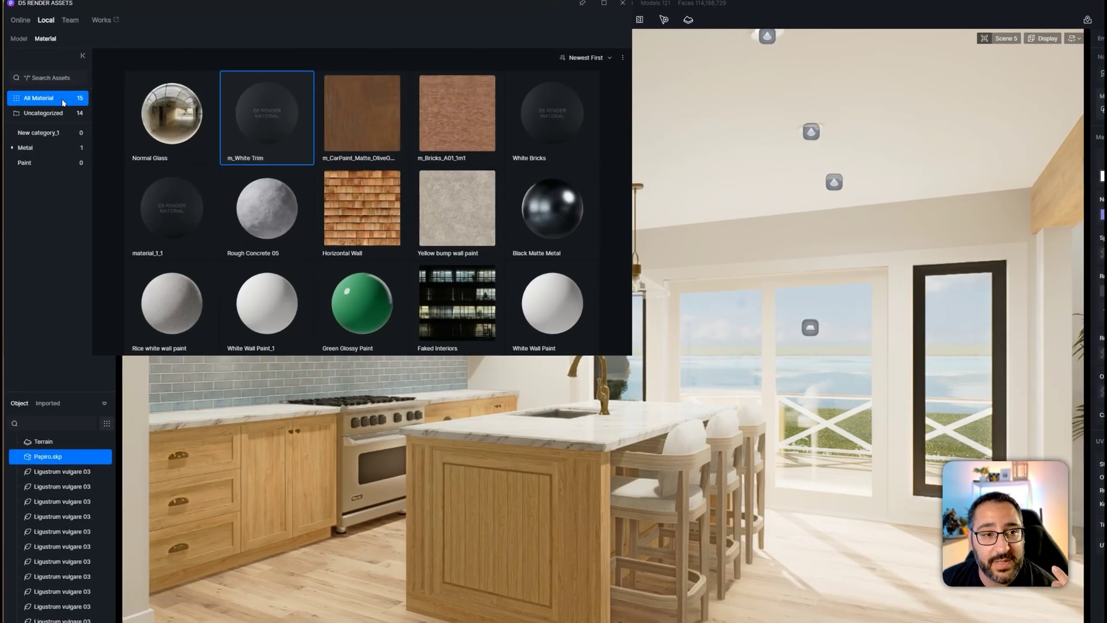
{"action": "right_click", "coordinate": [146, 131]}
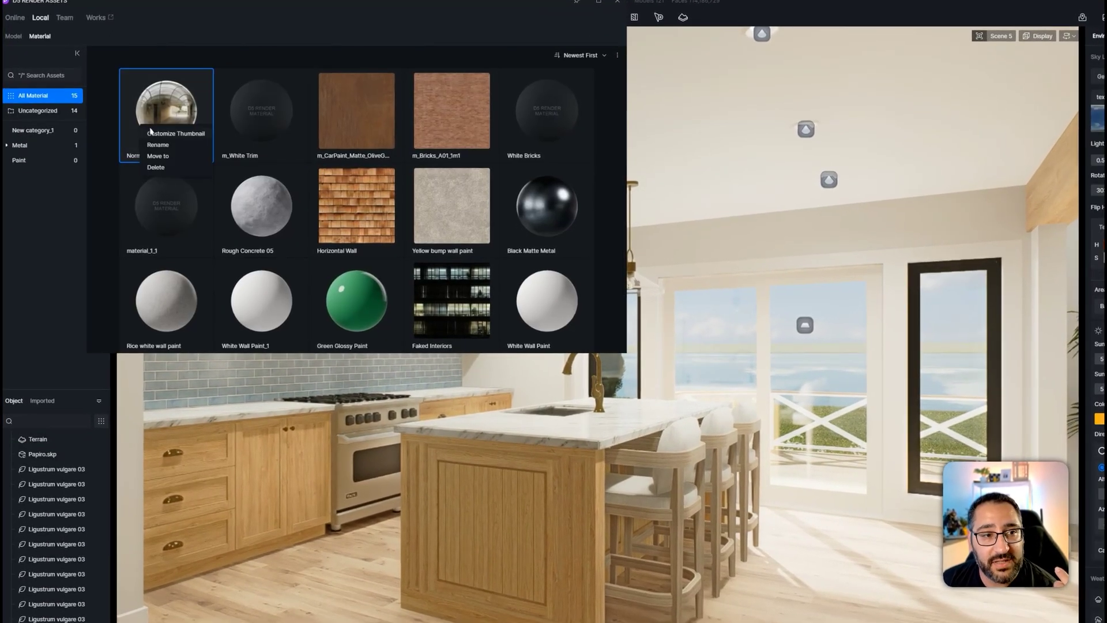
{"action": "left_click", "coordinate": [172, 157]}
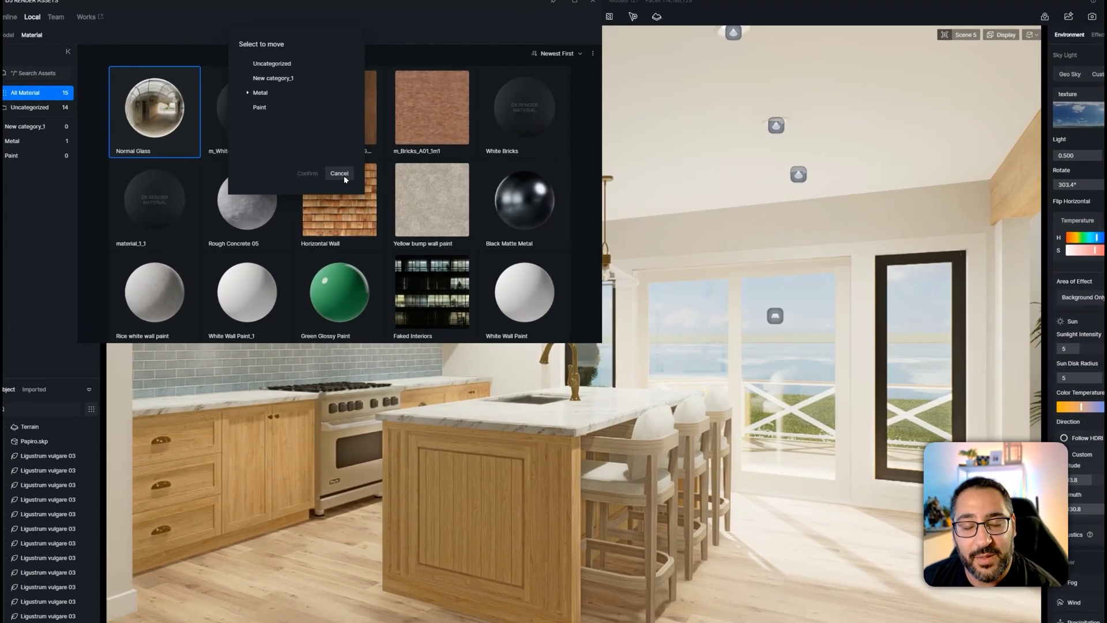
{"action": "left_click", "coordinate": [340, 175]}
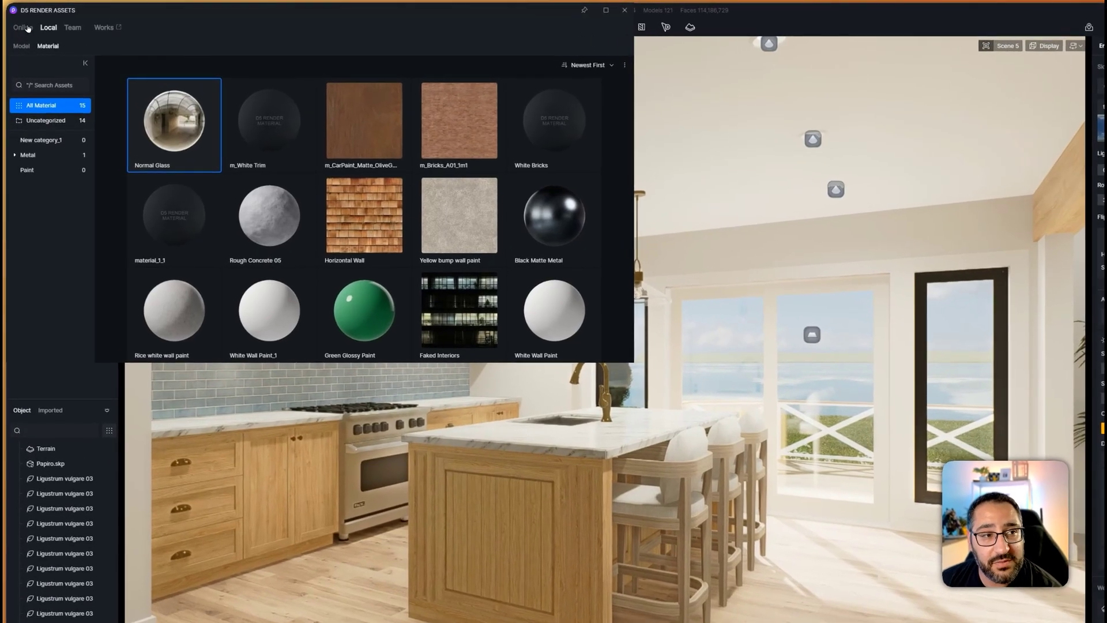
Step: Filter the online material library to show only favourites
{"action": "left_click", "coordinate": [23, 28]}
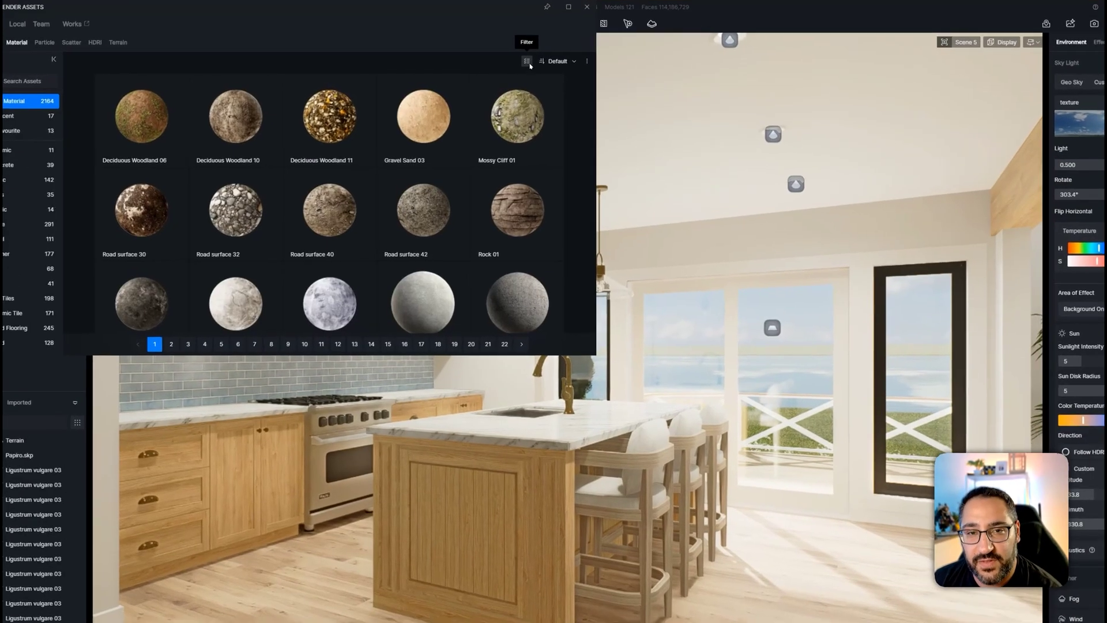
{"action": "left_click", "coordinate": [528, 62]}
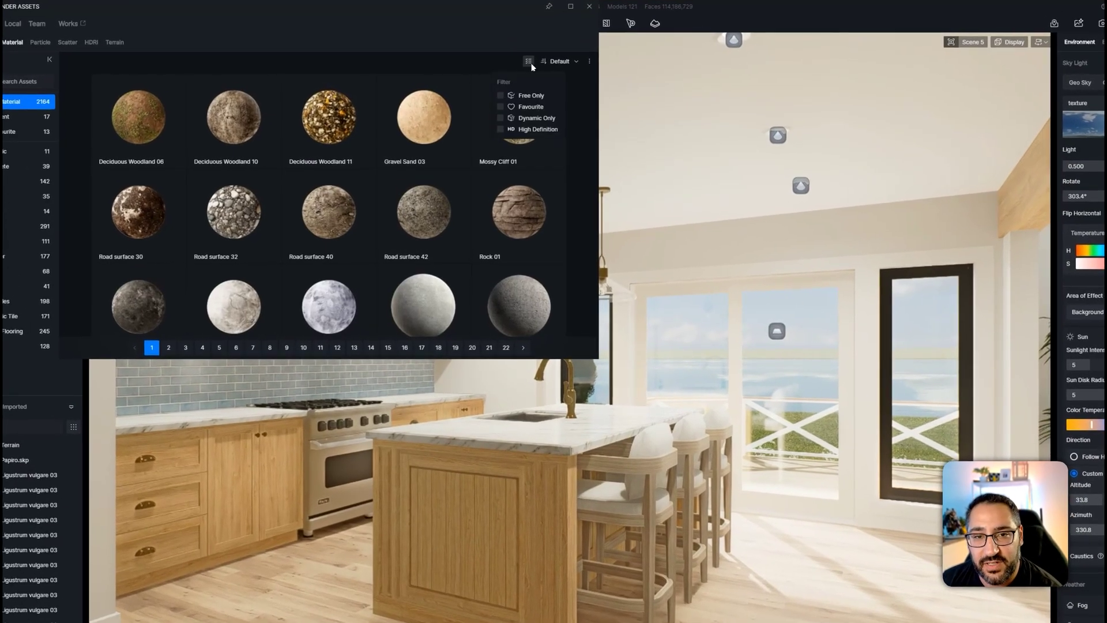
{"action": "left_click", "coordinate": [501, 107]}
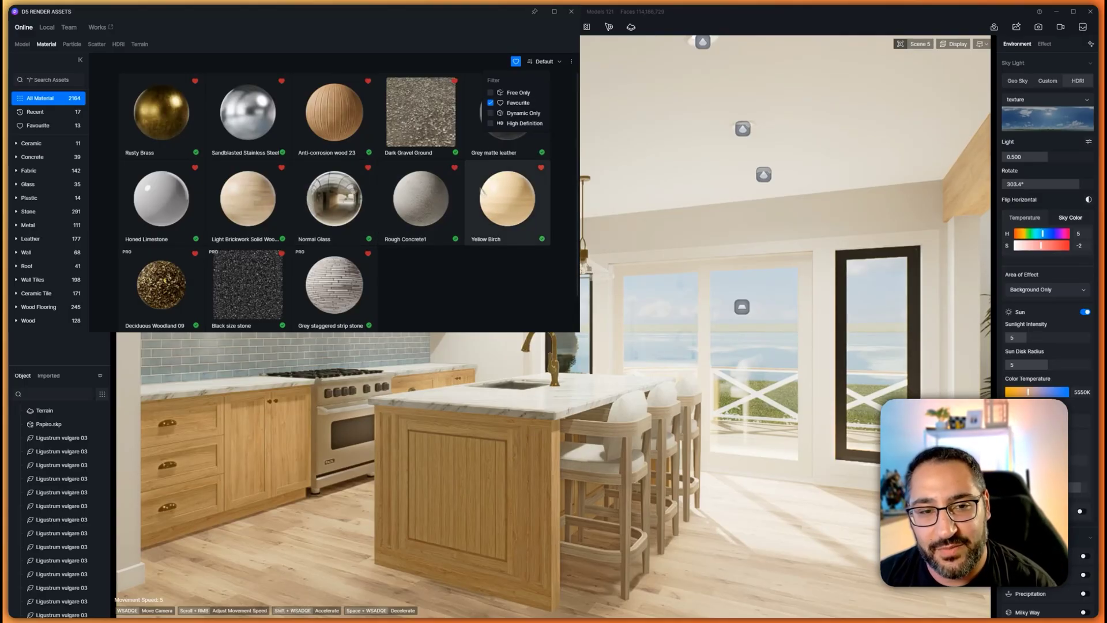
Step: Apply the favourite Yellow Birch material to the kitchen island and Normal Glass to the sliding door
{"action": "left_click", "coordinate": [508, 199]}
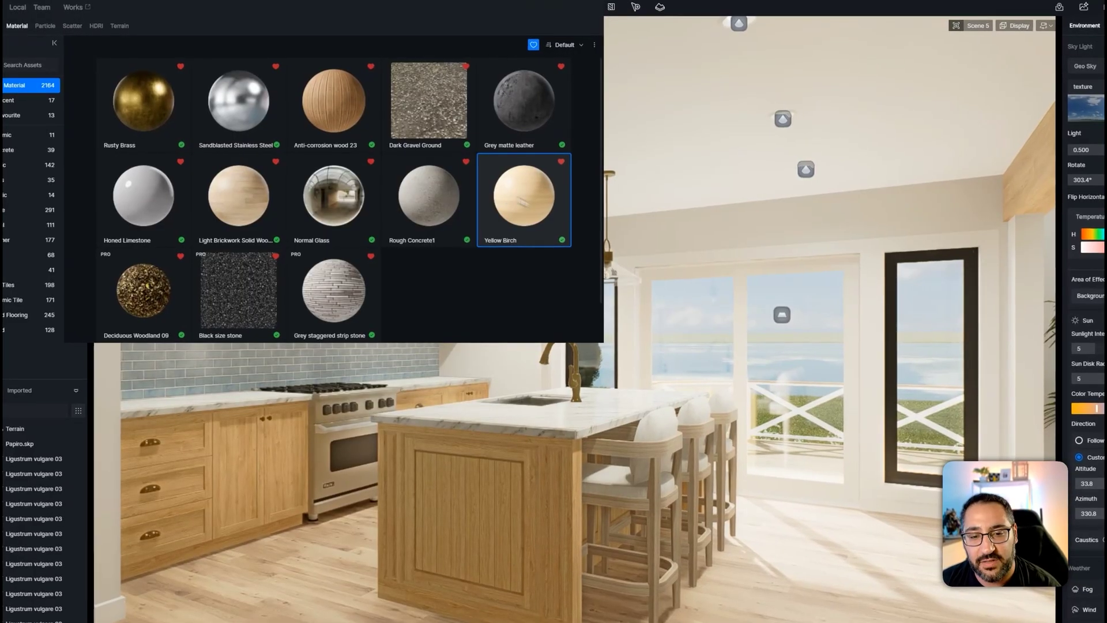
{"action": "left_click_drag", "start_coordinate": [508, 199], "coordinate": [568, 470]}
{"action": "left_click_drag", "start_coordinate": [324, 161], "coordinate": [707, 325]}
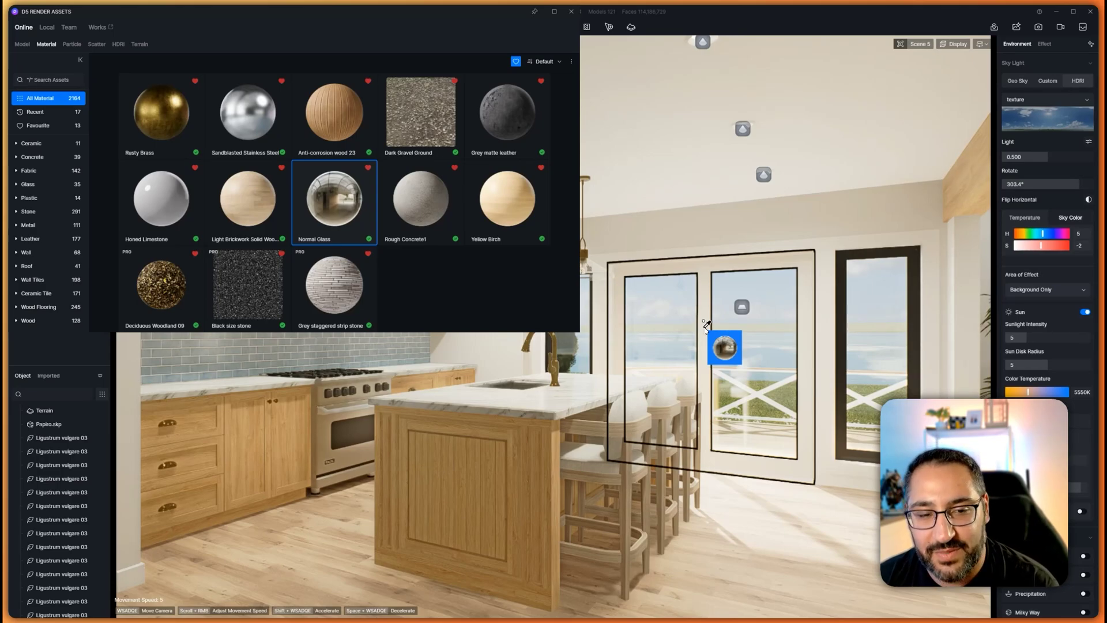
{"action": "left_click_drag", "start_coordinate": [707, 326], "coordinate": [706, 325]}
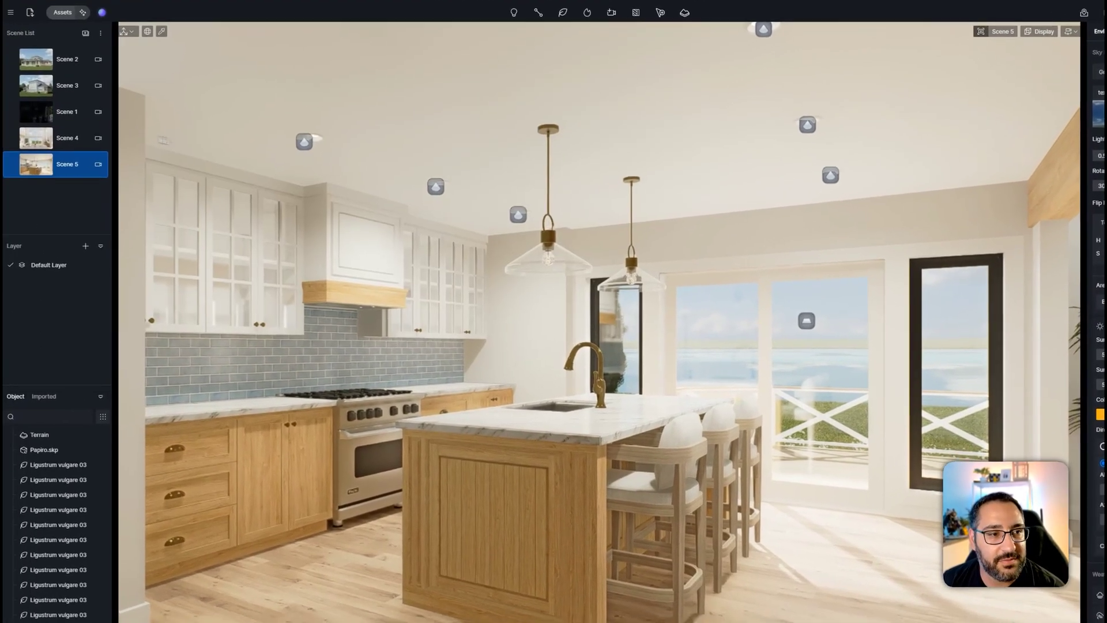
Step: Save Scene 3's environment and effect settings as a preset named Sunny Day in the Default folder
{"action": "left_click", "coordinate": [35, 98]}
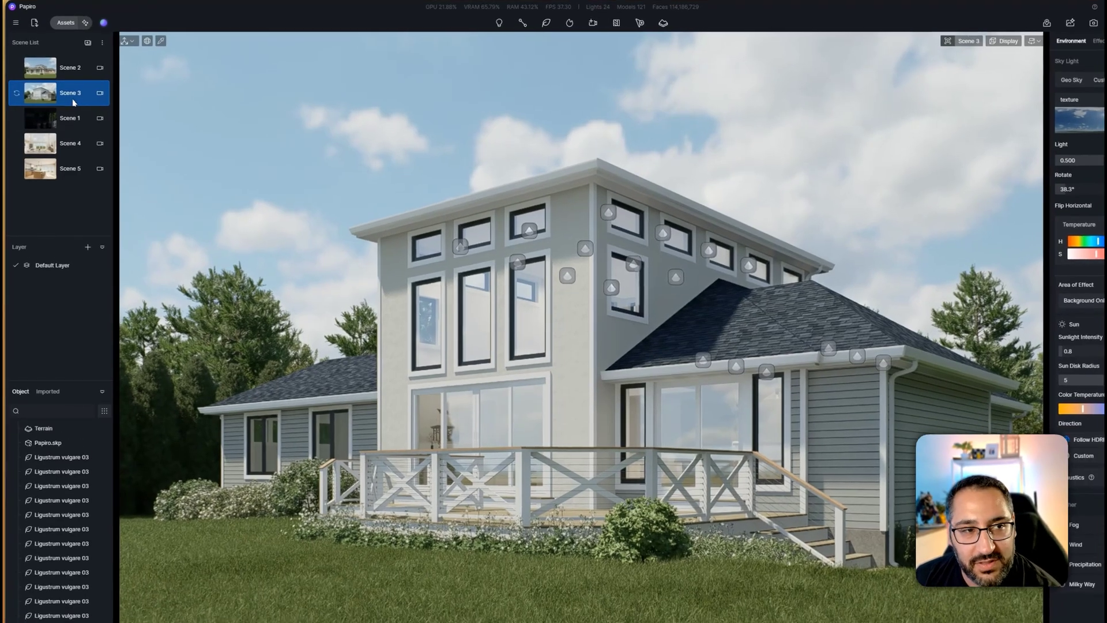
{"action": "right_click", "coordinate": [75, 100]}
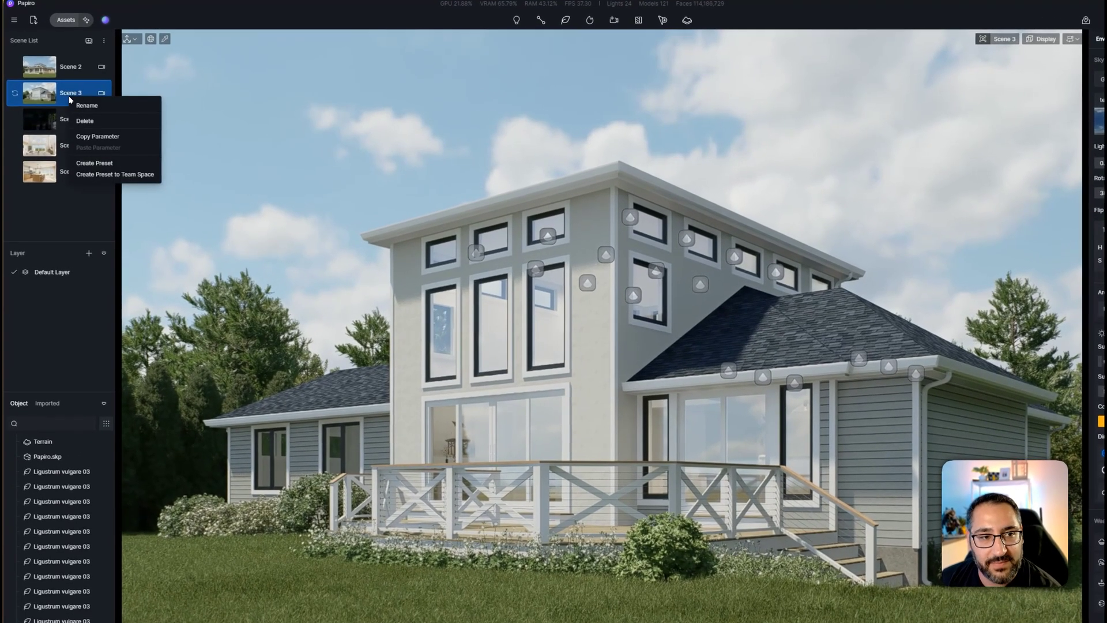
{"action": "left_click", "coordinate": [95, 164]}
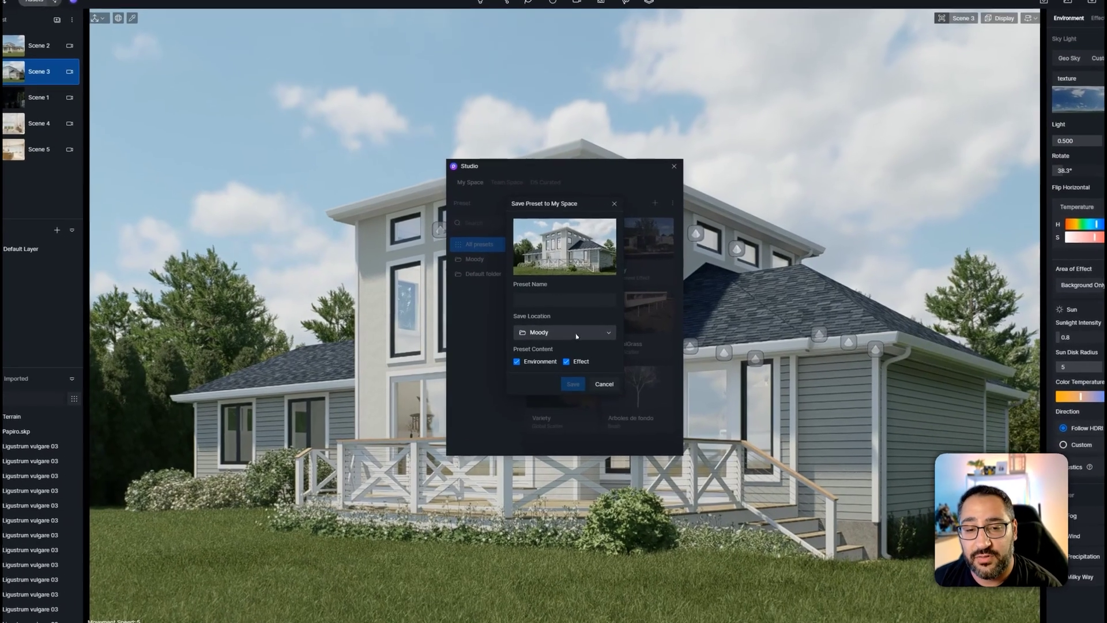
{"action": "left_click", "coordinate": [565, 333]}
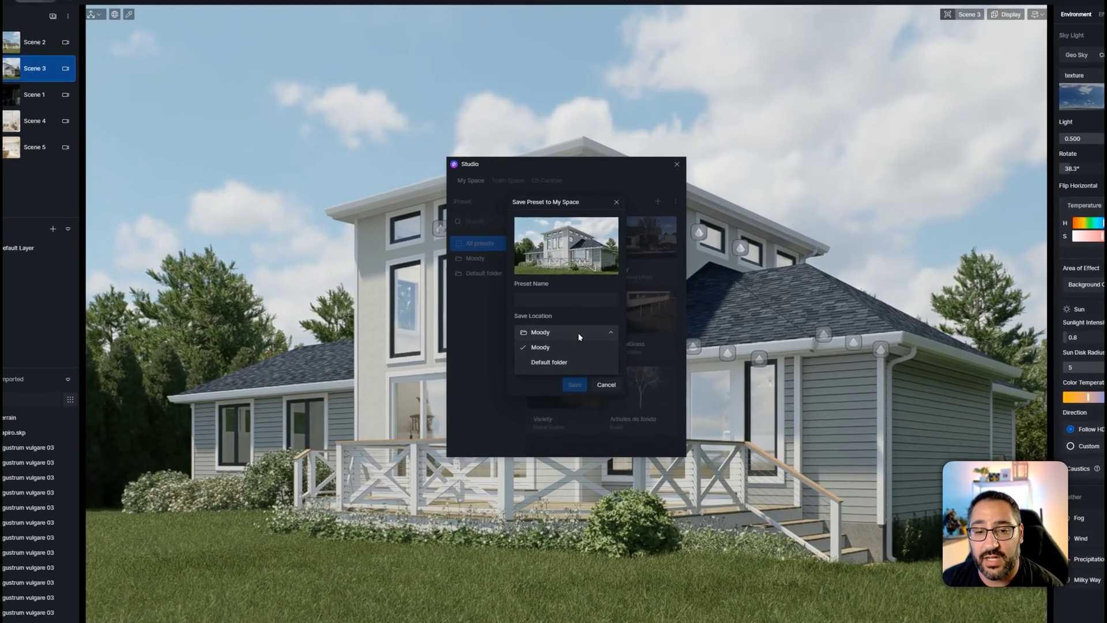
{"action": "left_click", "coordinate": [571, 346]}
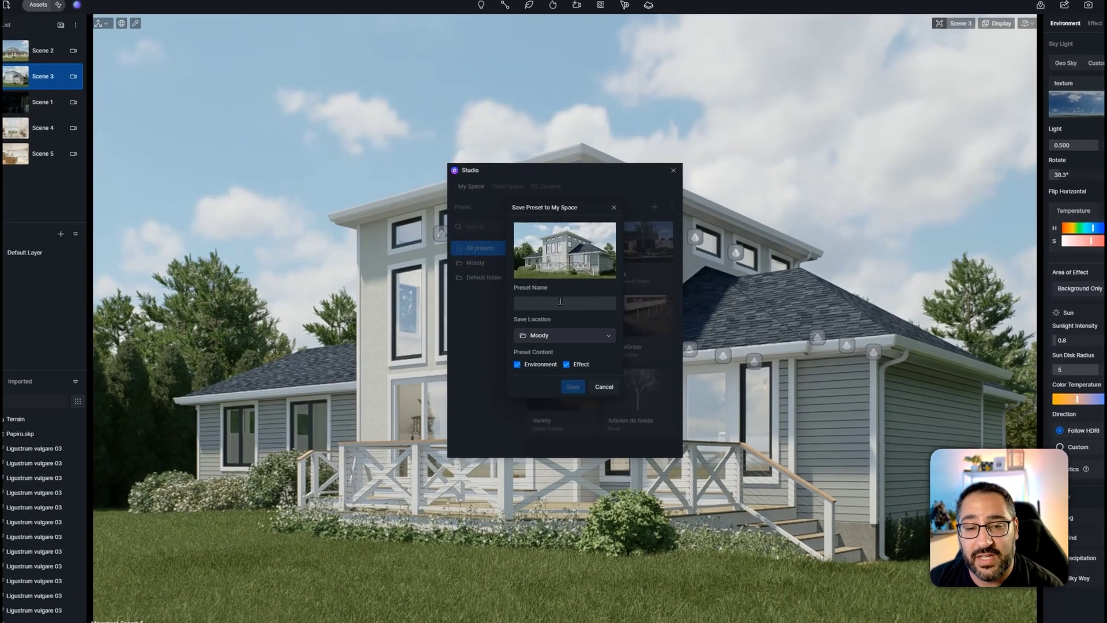
{"action": "left_click", "coordinate": [547, 301]}
{"action": "type", "text": "Su"}
{"action": "type", "text": "nny Da"}
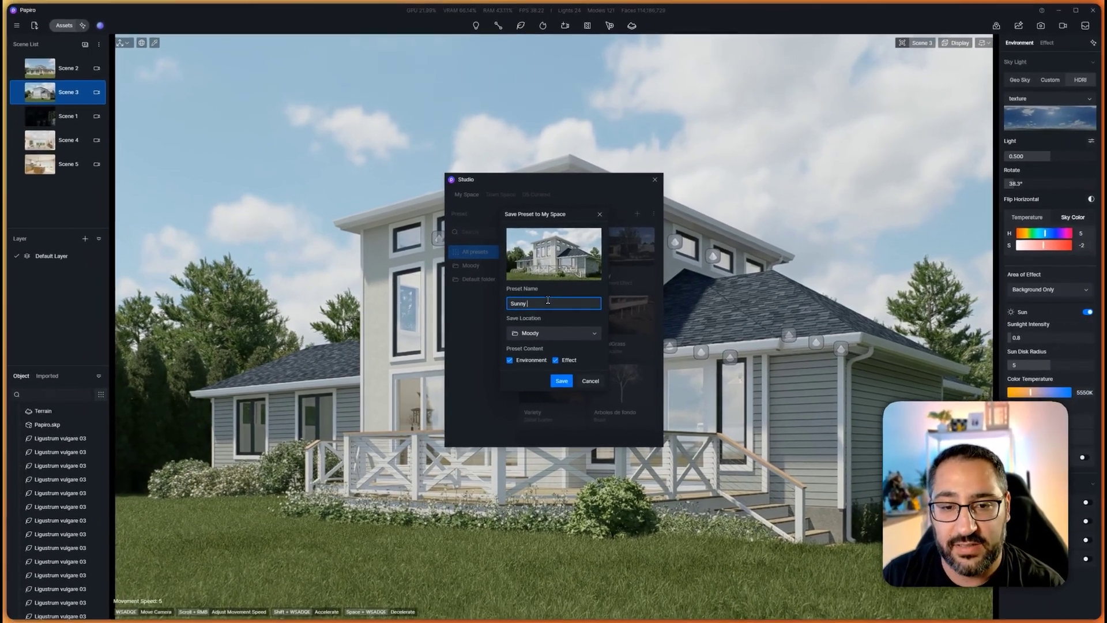
{"action": "type", "text": "y"}
{"action": "left_click", "coordinate": [553, 333]}
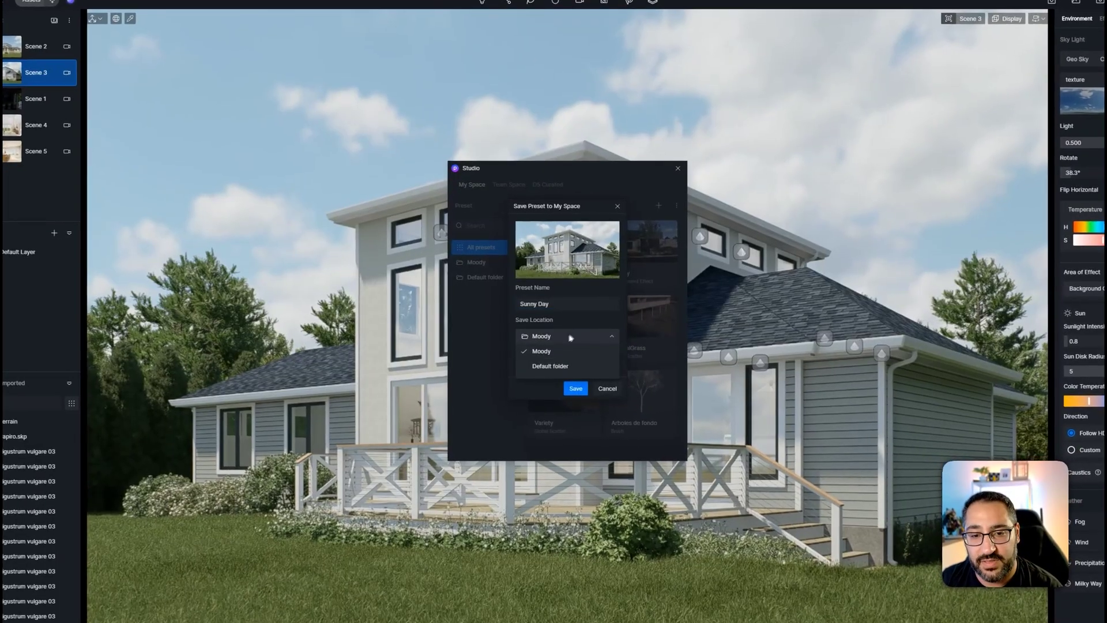
{"action": "left_click", "coordinate": [564, 361]}
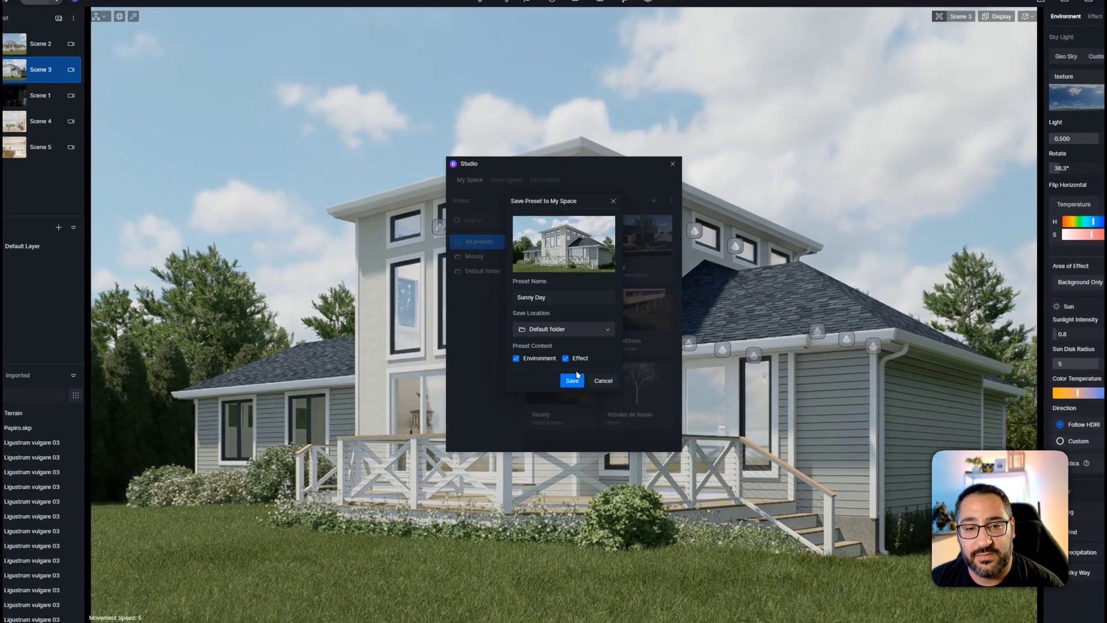
{"action": "left_click", "coordinate": [576, 378]}
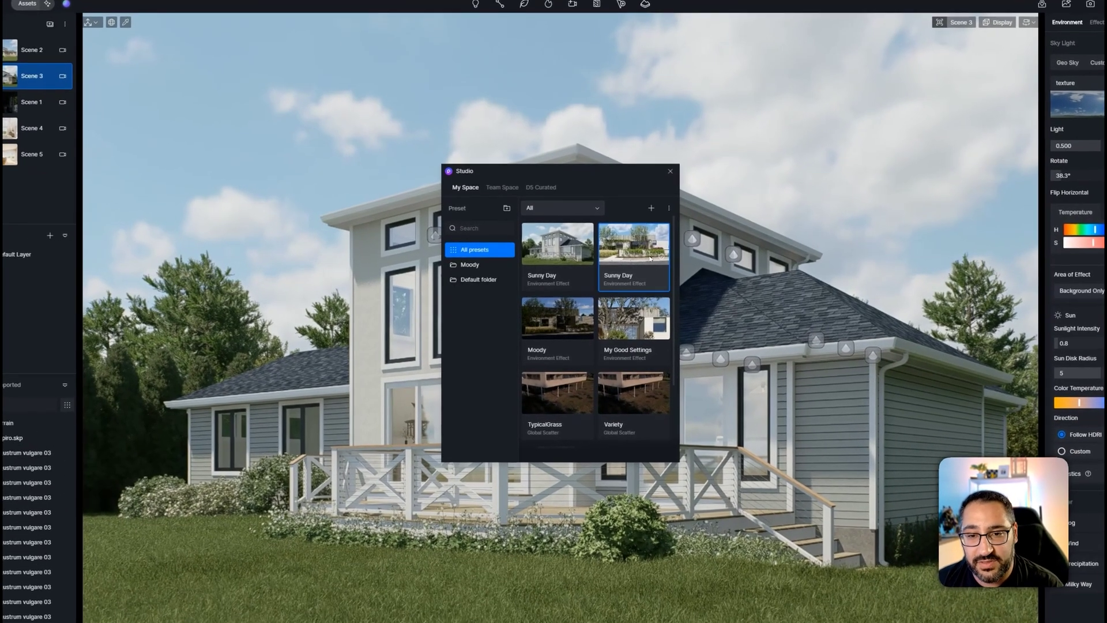
Step: Apply the older Sunny Day, My Good Settings and Moody presets in turn to Scene 3
{"action": "left_click", "coordinate": [634, 254]}
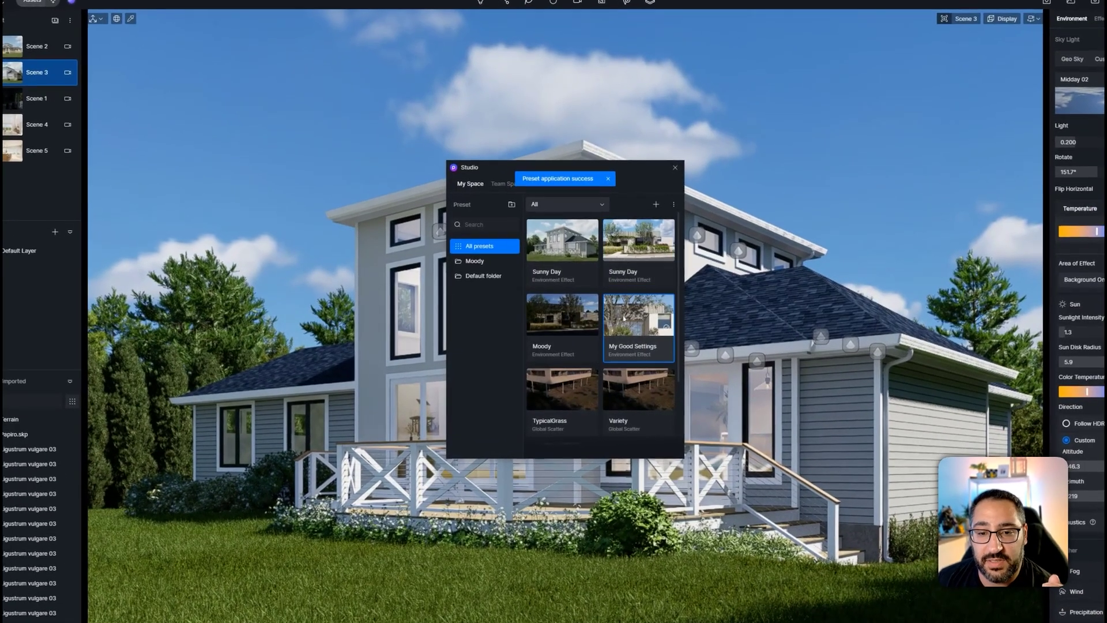
{"action": "left_click", "coordinate": [629, 314]}
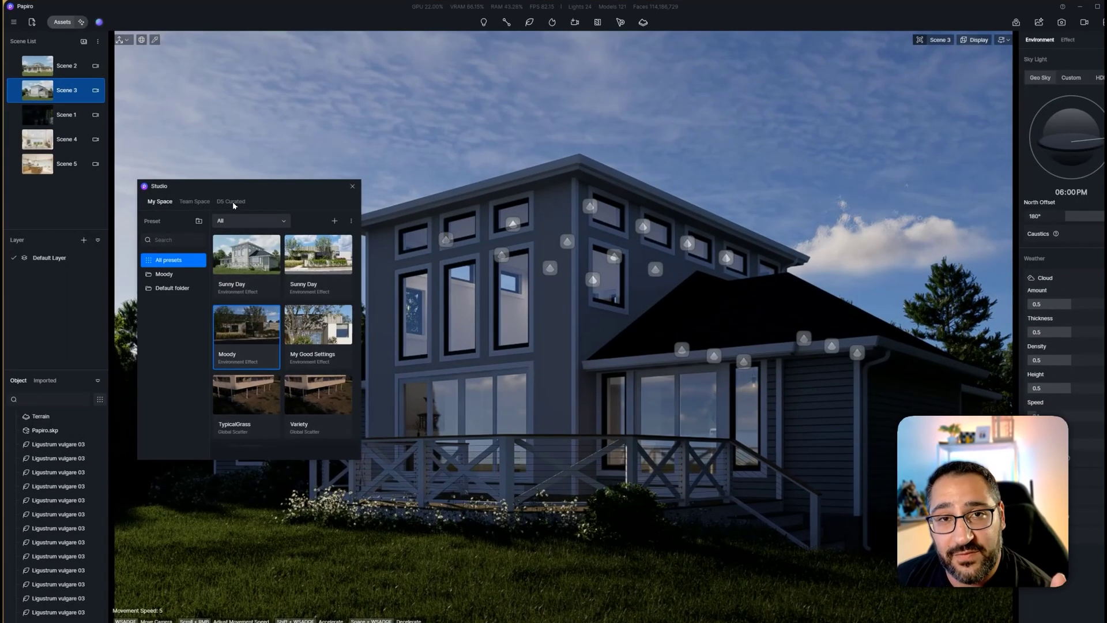
Step: Apply the first Exterior-Overcast preset from the D5 Curated collection to Scene 3
{"action": "left_click", "coordinate": [230, 202]}
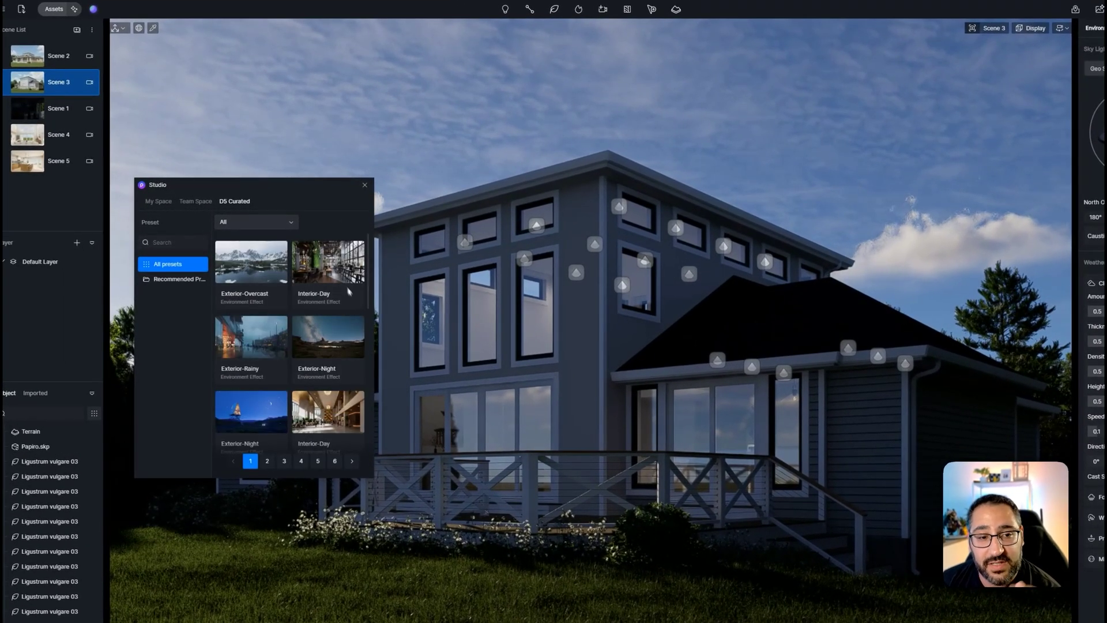
{"action": "left_click", "coordinate": [263, 279]}
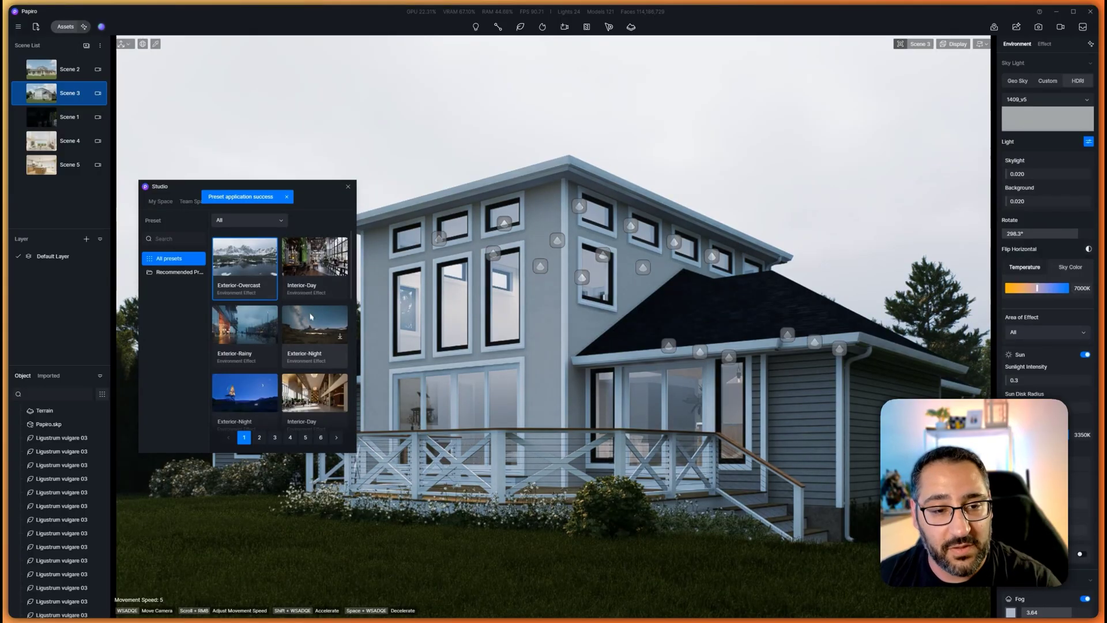
Step: Apply the curated Exterior-Day preset to Scene 3 and set its sunlight intensity to 4.9
{"action": "scroll", "coordinate": [312, 334], "scroll_direction": "down", "scroll_amount": 3}
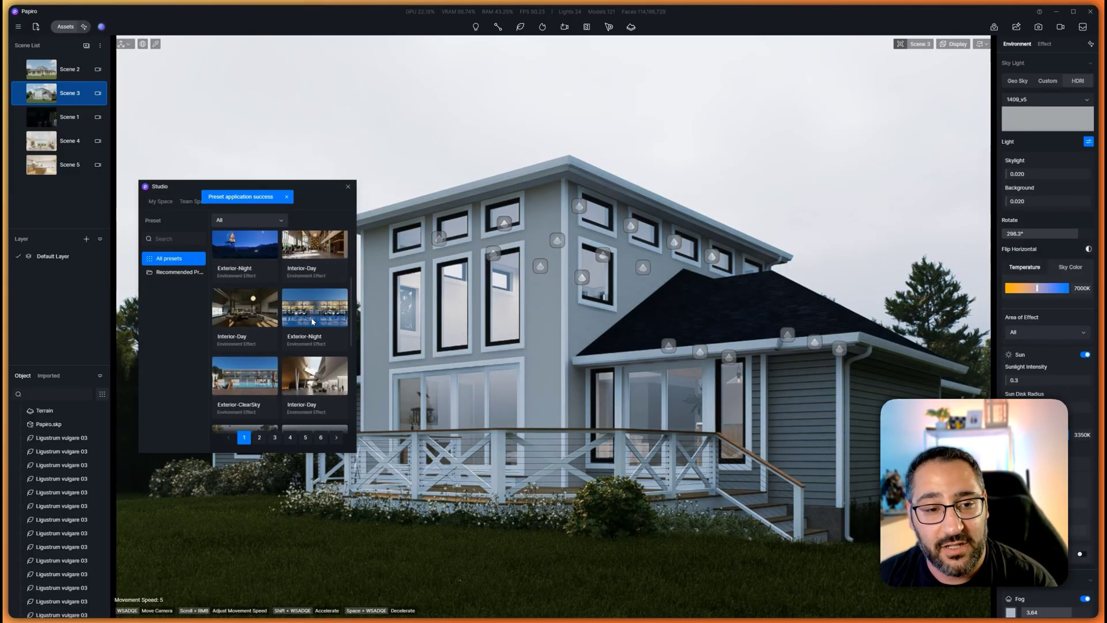
{"action": "scroll", "coordinate": [312, 346], "scroll_direction": "down", "scroll_amount": 2}
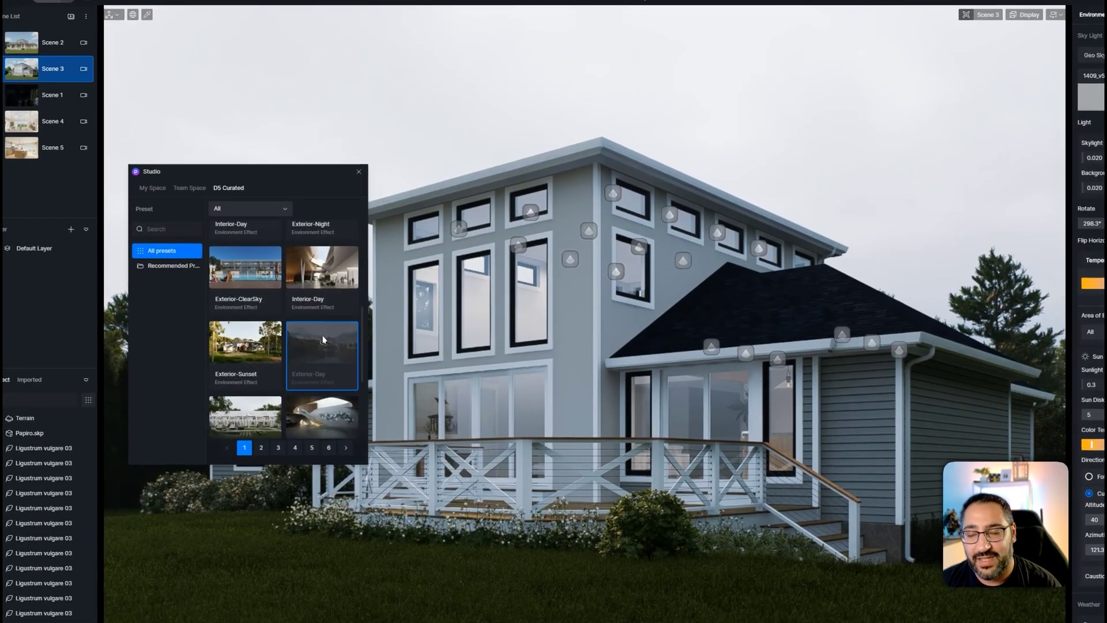
{"action": "left_click", "coordinate": [314, 344]}
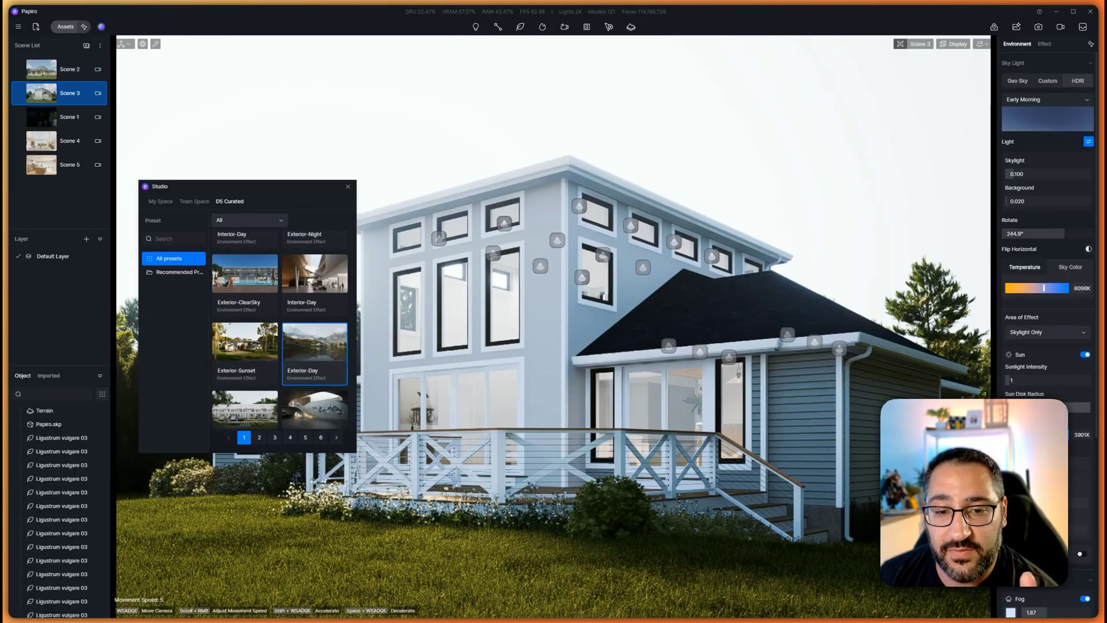
{"action": "left_click_drag", "start_coordinate": [1014, 381], "coordinate": [1034, 382]}
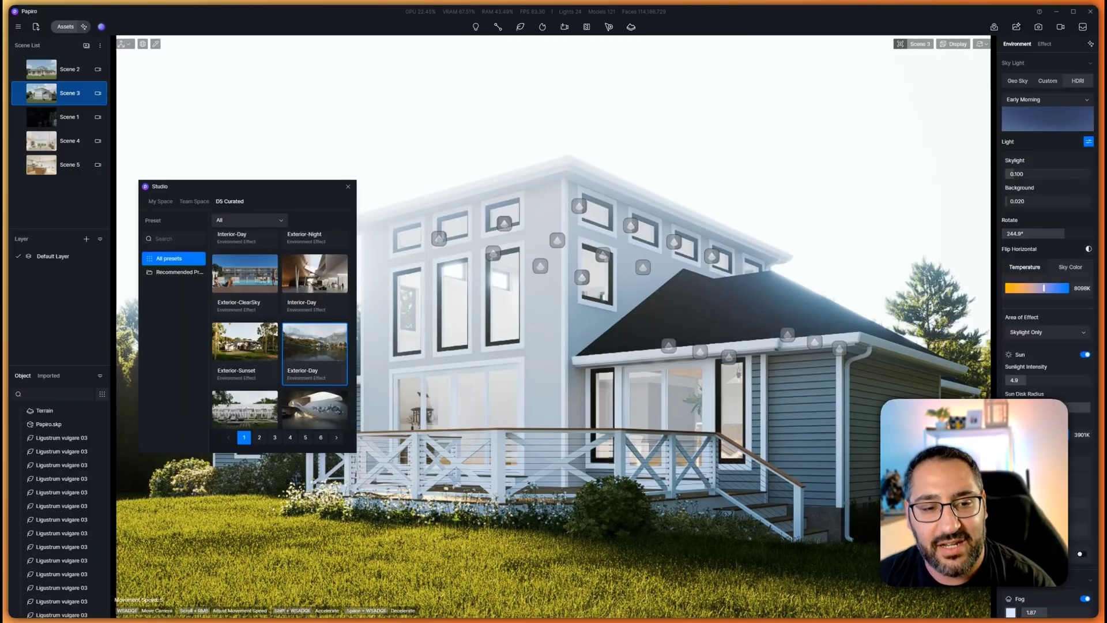
Step: Apply the Exterior-Overcast preset listed beneath Exterior-Sunset to Scene 3 and close the Studio preset window
{"action": "scroll", "coordinate": [255, 381], "scroll_direction": "down", "scroll_amount": 1}
{"action": "left_click", "coordinate": [255, 386]}
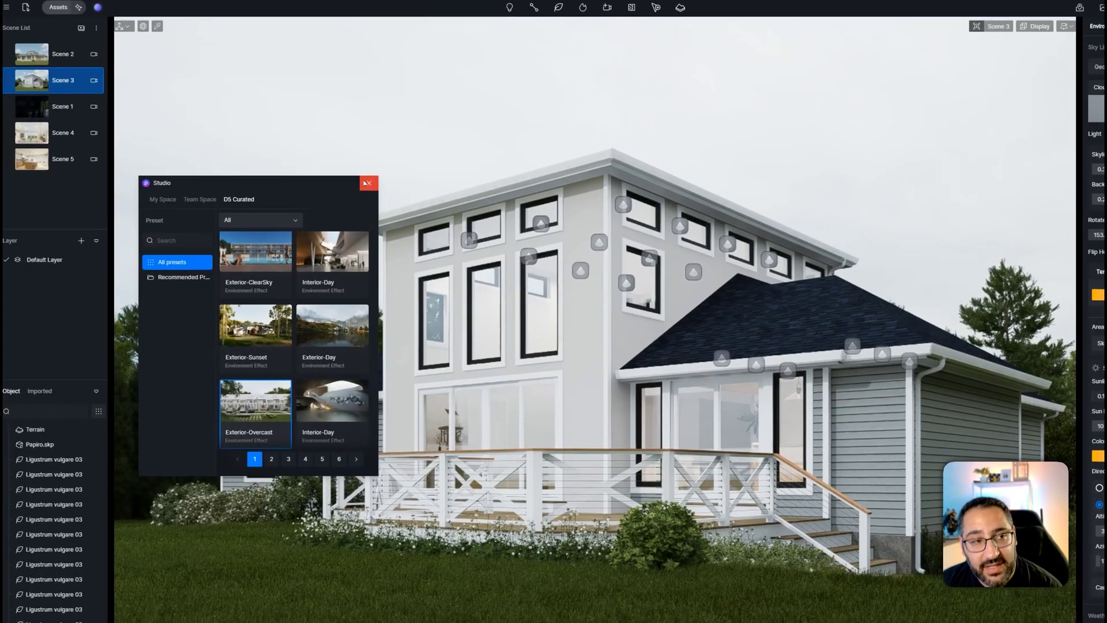
{"action": "left_click", "coordinate": [366, 183]}
{"action": "right_click", "coordinate": [32, 82]}
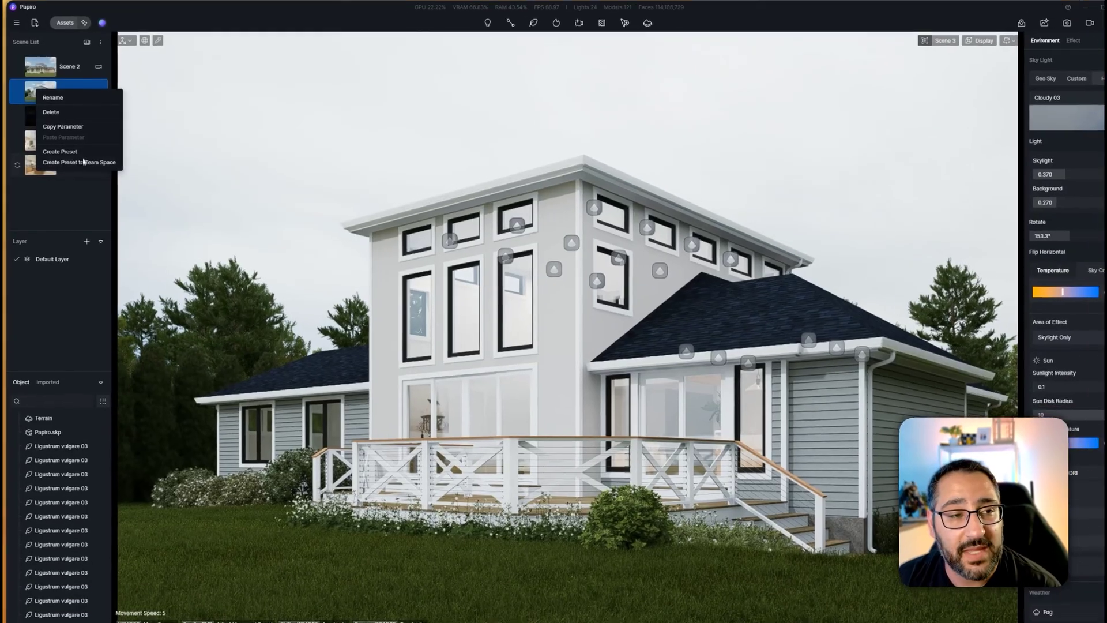
{"action": "left_click", "coordinate": [80, 154]}
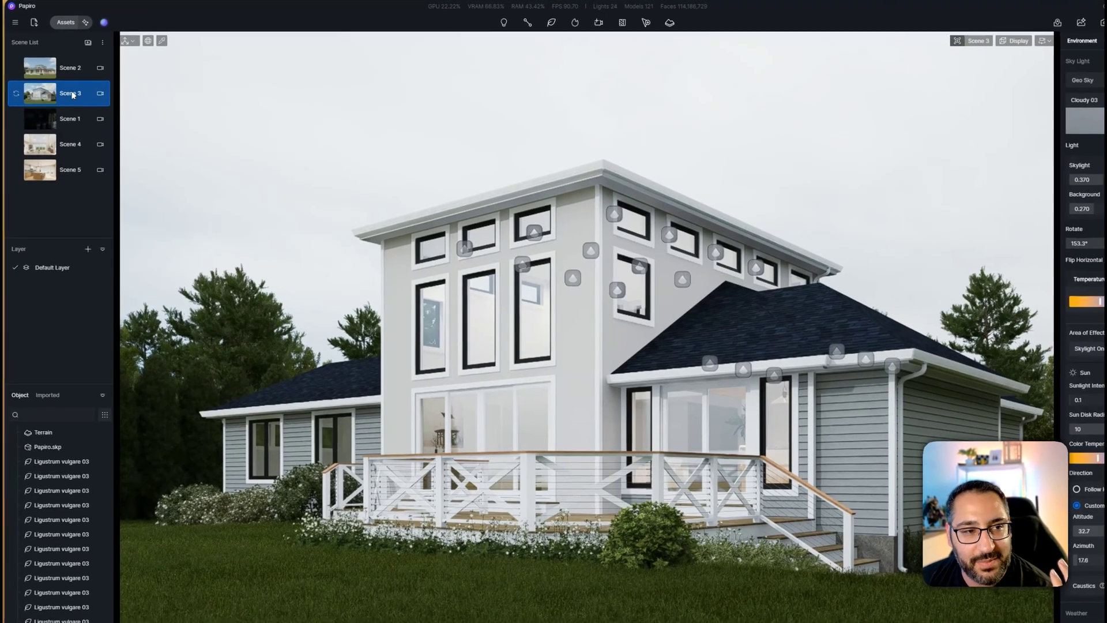
Step: Copy Scene 3's parameters and paste them into Scene 2
{"action": "right_click", "coordinate": [72, 97]}
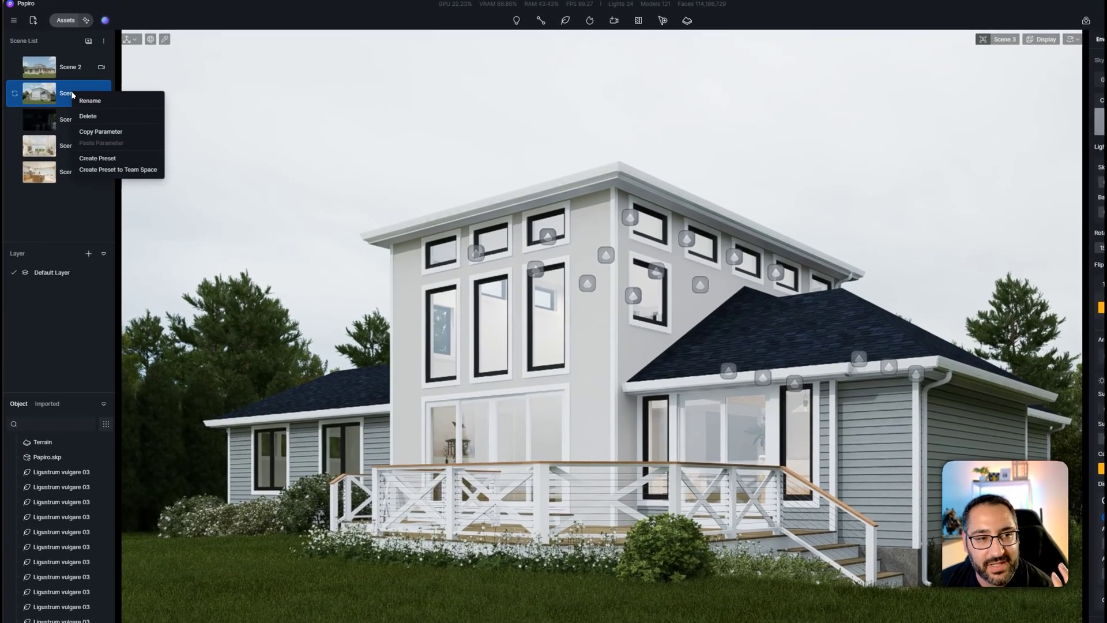
{"action": "left_click", "coordinate": [101, 132]}
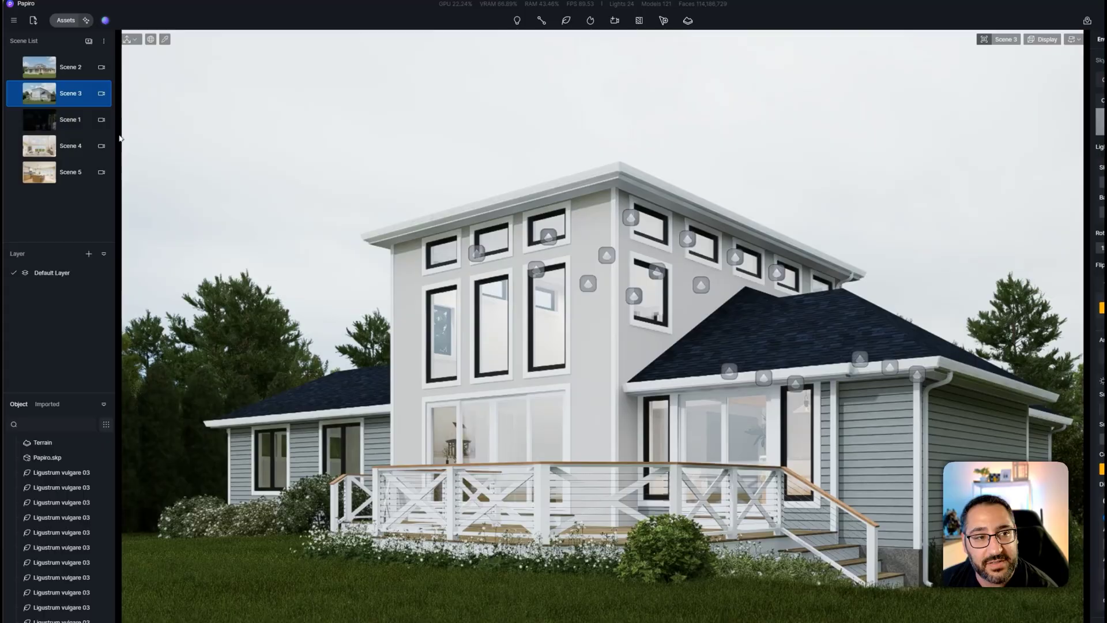
{"action": "left_click", "coordinate": [73, 68]}
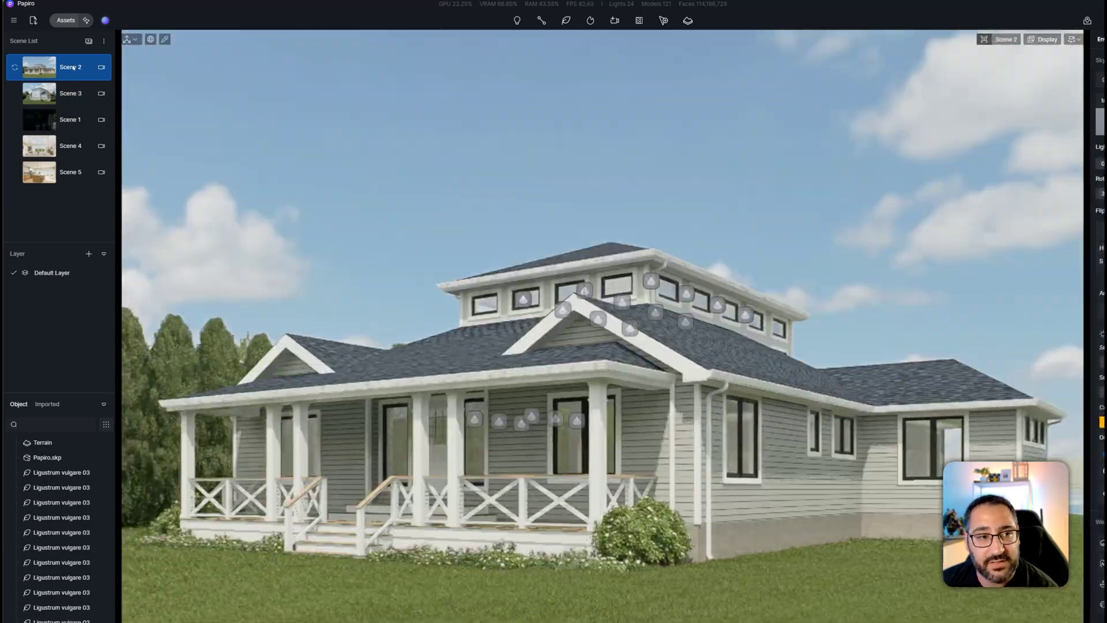
{"action": "right_click", "coordinate": [74, 69]}
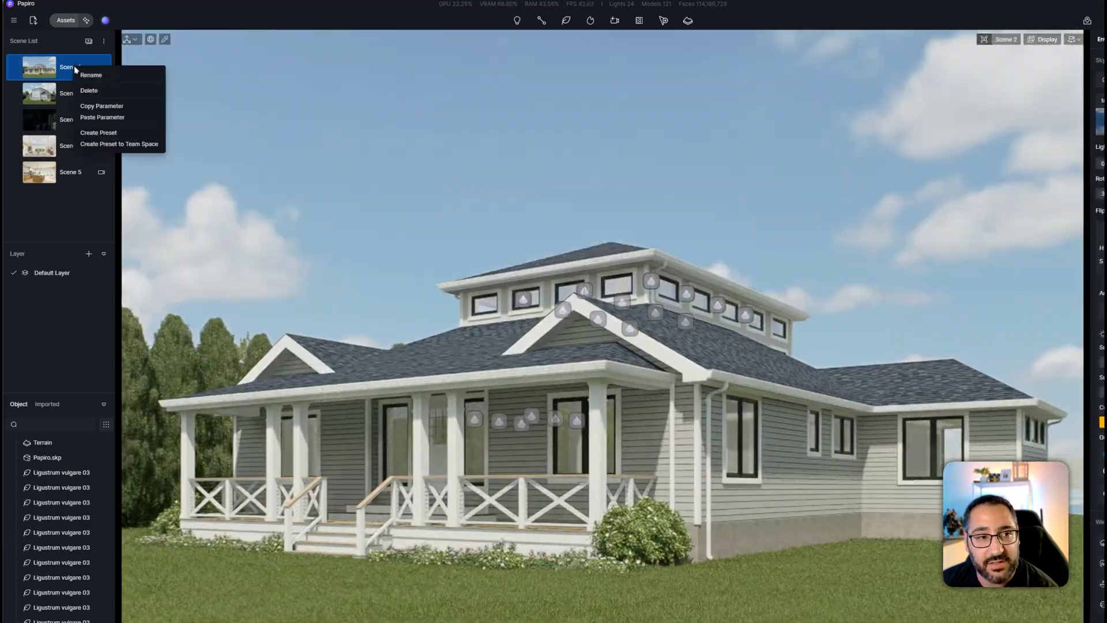
{"action": "left_click", "coordinate": [103, 119]}
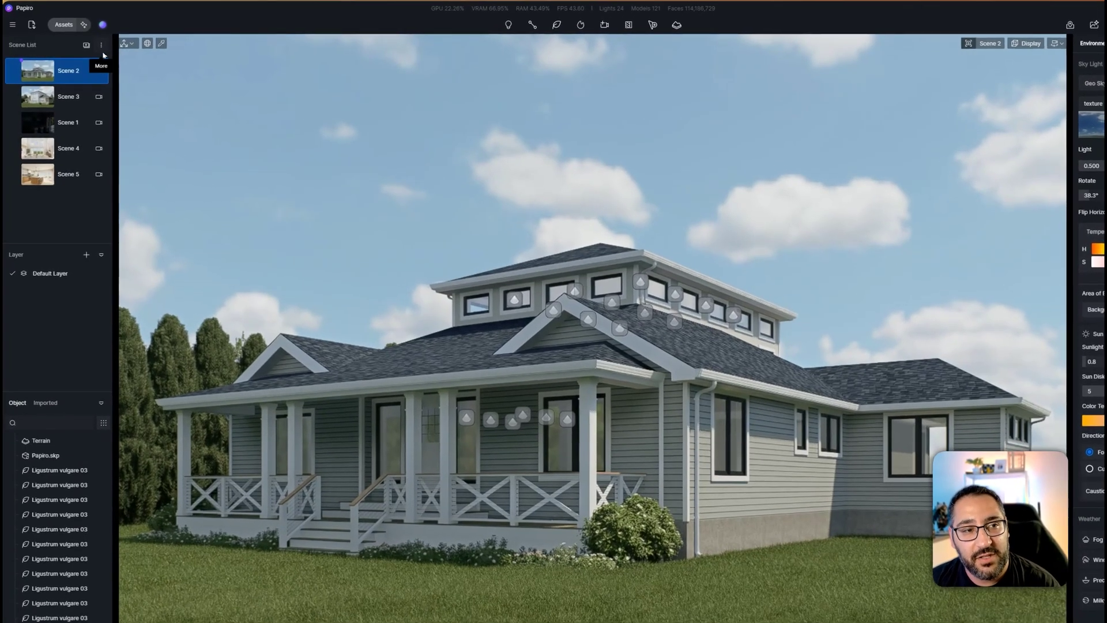
Step: Open the scene list options that control how environment and effect settings are saved or applied to scenes
{"action": "left_click", "coordinate": [100, 45]}
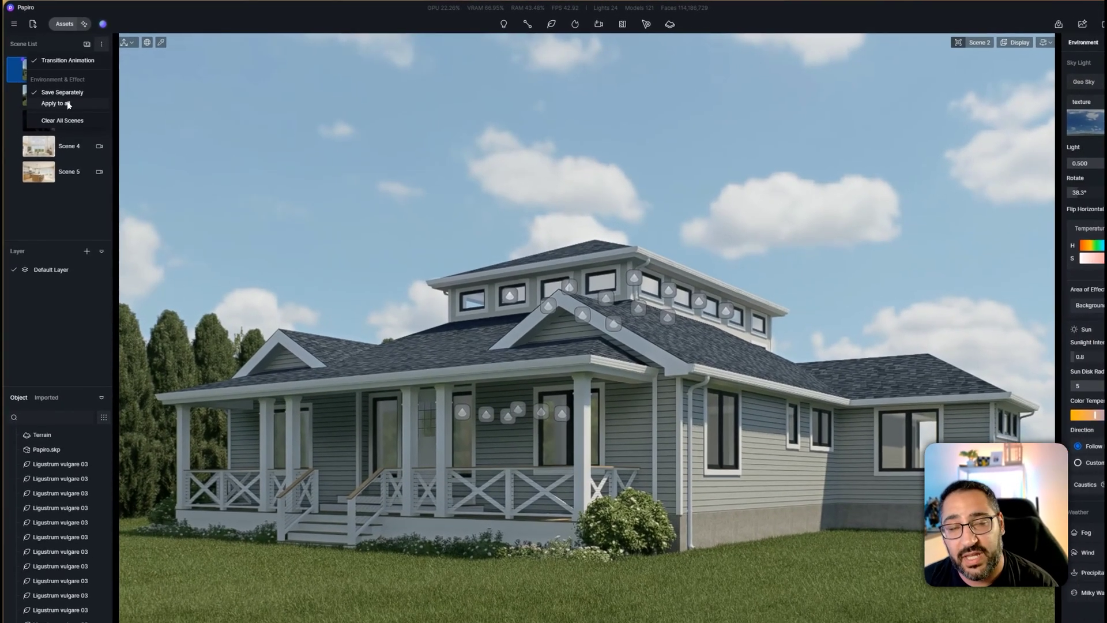
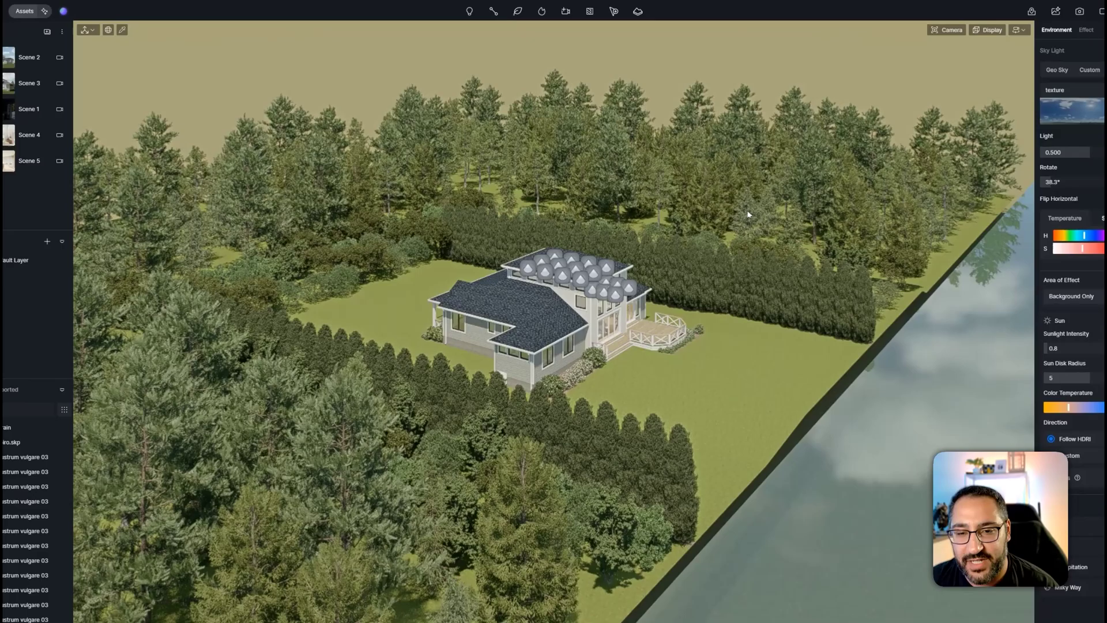
Step: Select the Papiro.skp model and switch it to non-live sync mode
{"action": "right_click_drag", "start_coordinate": [736, 209], "coordinate": [623, 212]}
{"action": "right_click_drag", "start_coordinate": [554, 277], "coordinate": [604, 276]}
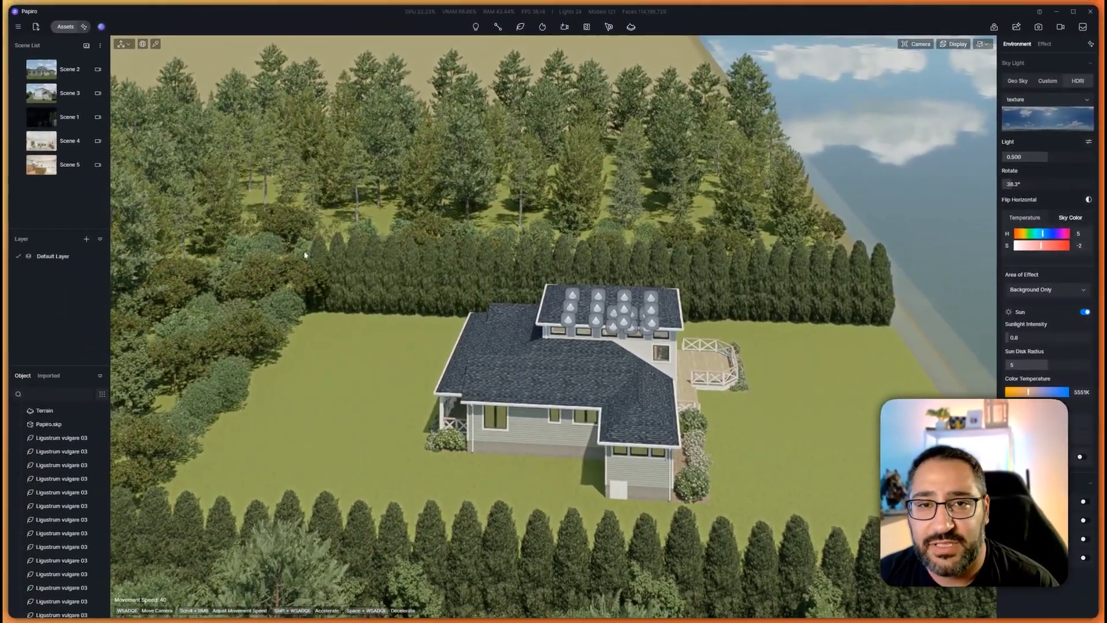
{"action": "right_click_drag", "start_coordinate": [300, 257], "coordinate": [519, 263]}
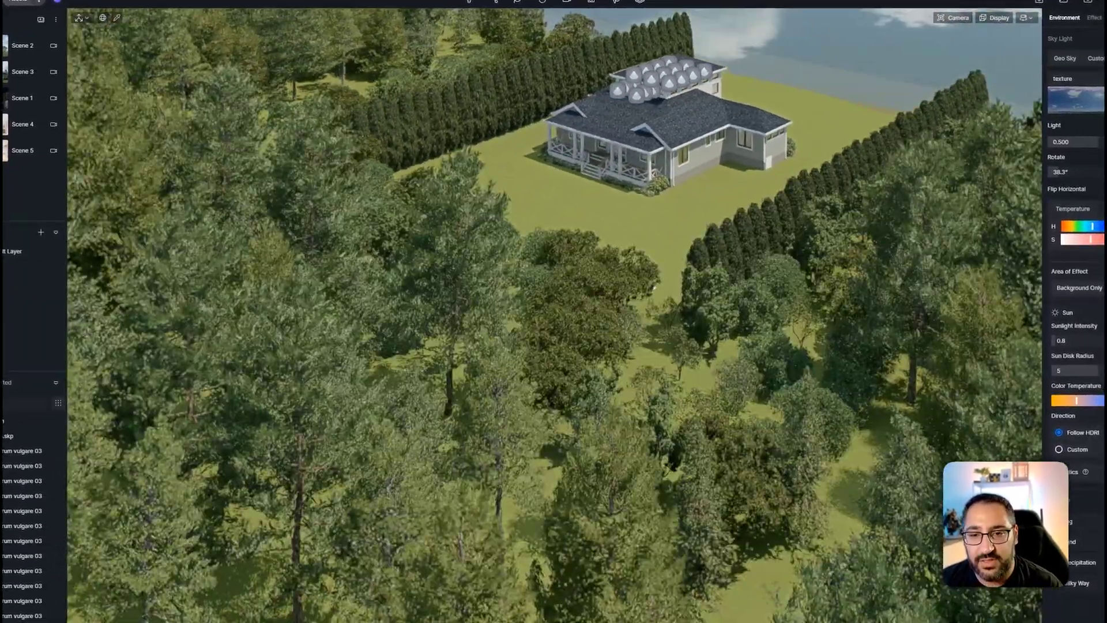
{"action": "right_click_drag", "start_coordinate": [654, 287], "coordinate": [467, 286]}
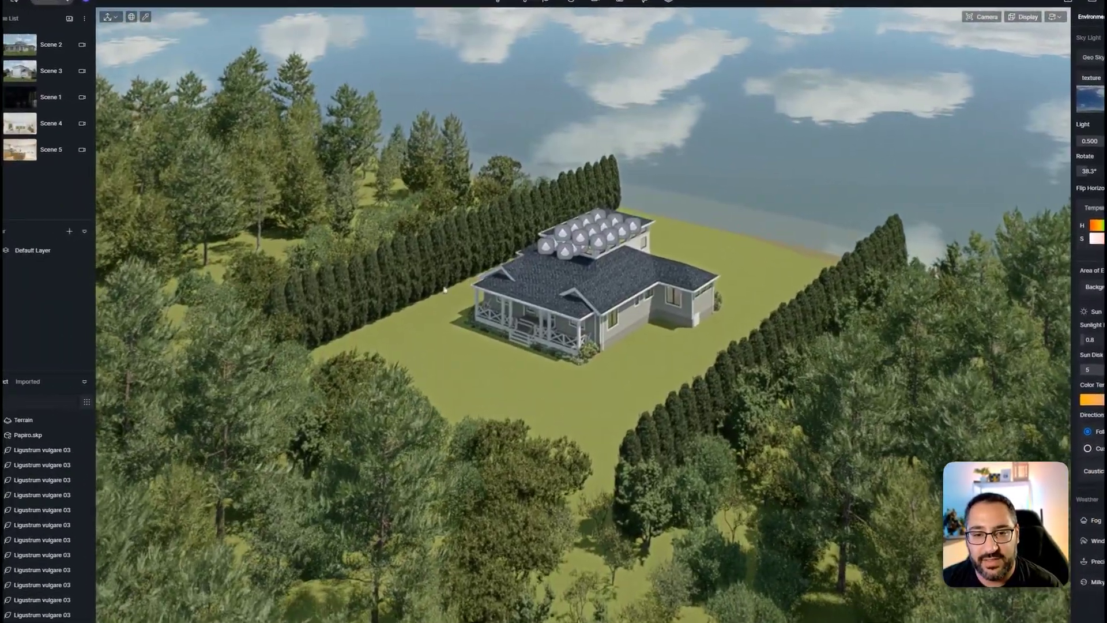
{"action": "left_click", "coordinate": [463, 287]}
{"action": "key", "text": "h"}
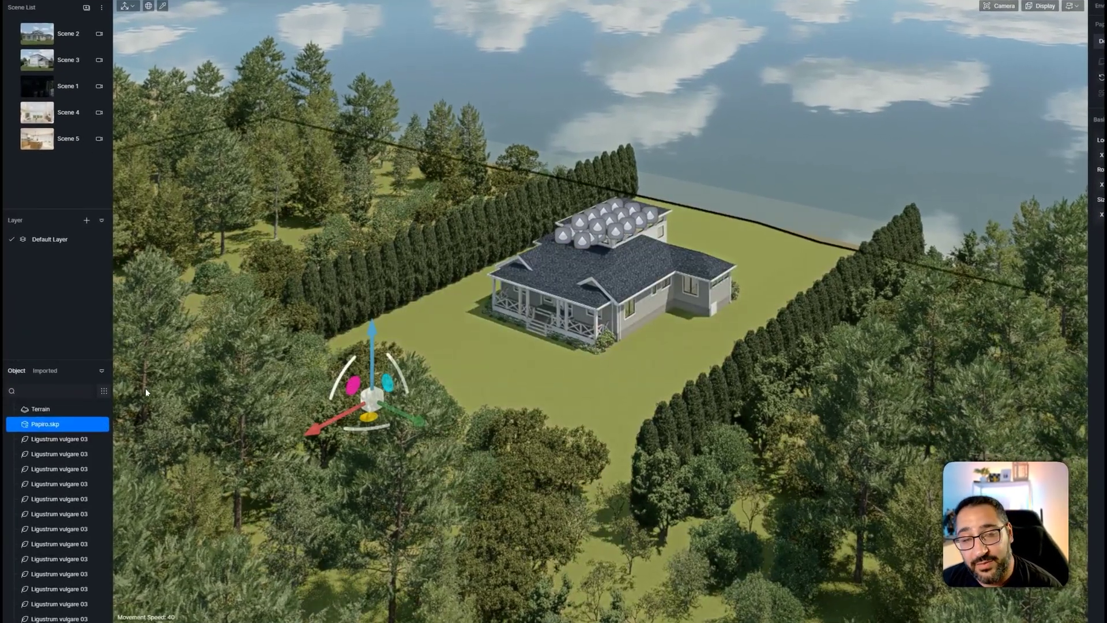
{"action": "right_click", "coordinate": [53, 428]}
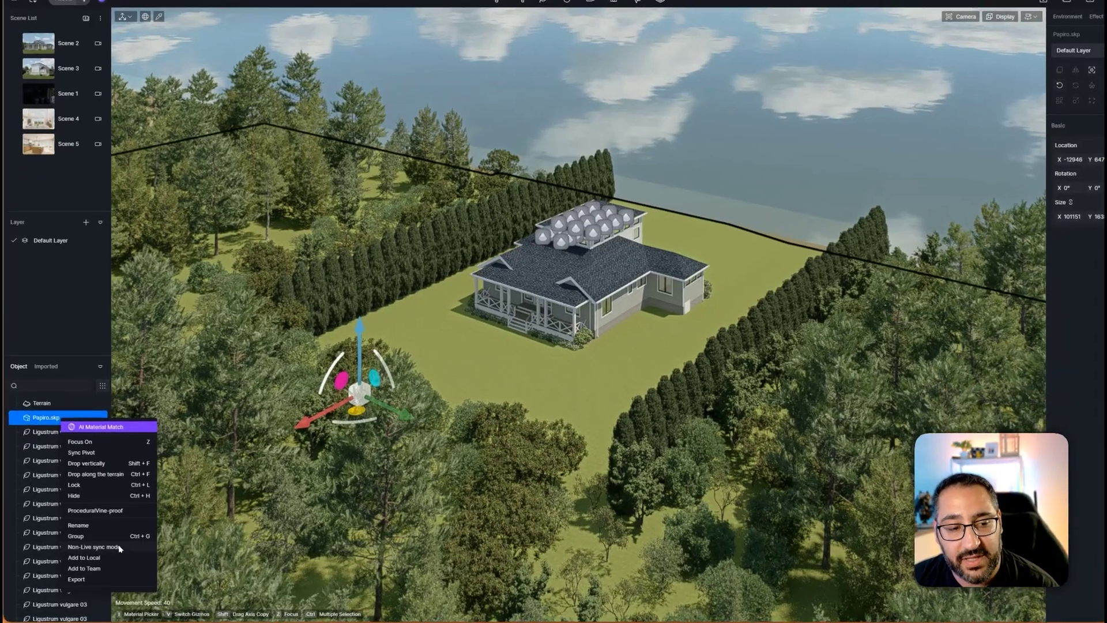
{"action": "left_click", "coordinate": [118, 548]}
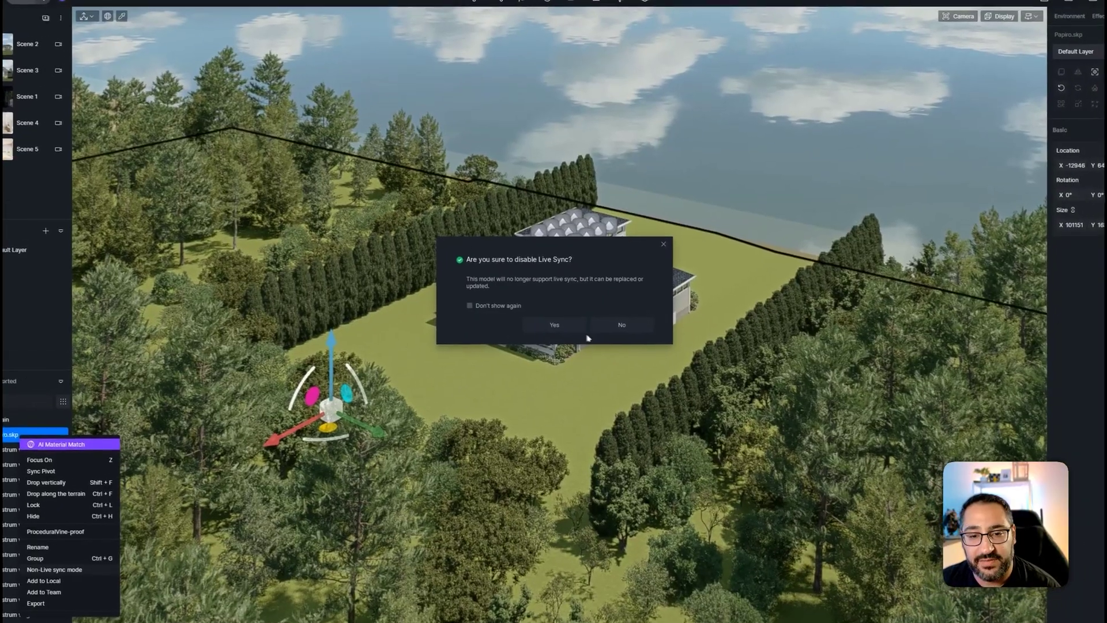
{"action": "left_click", "coordinate": [571, 325]}
Step: Examine the object commands available for the Papiro.skp model and clear its selection
{"action": "right_click", "coordinate": [20, 434]}
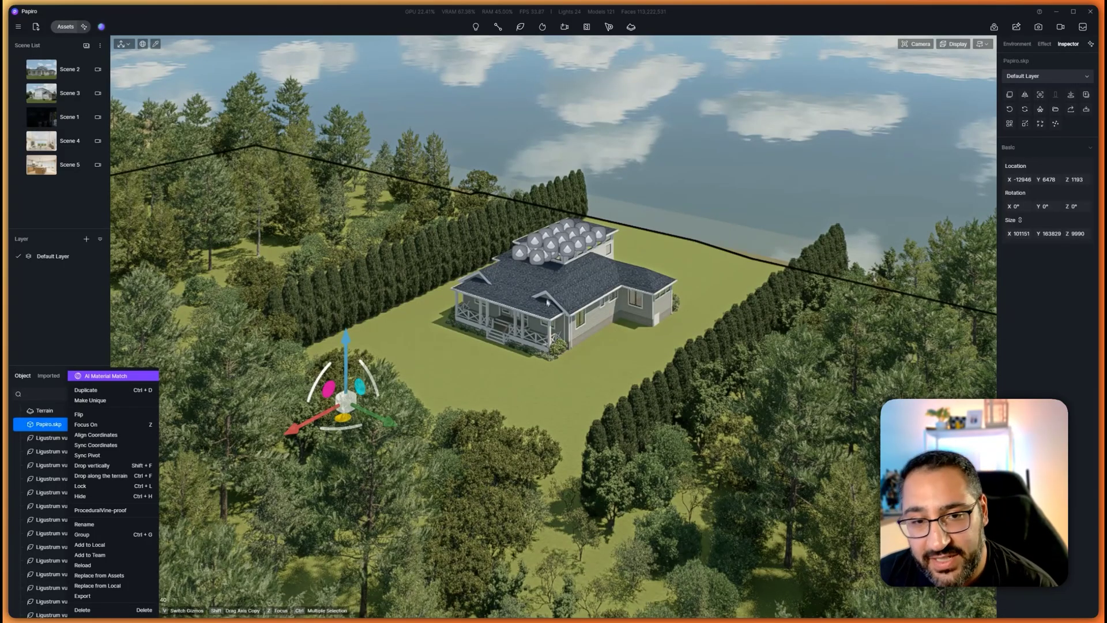
{"action": "right_click_drag", "start_coordinate": [535, 242], "coordinate": [465, 270]}
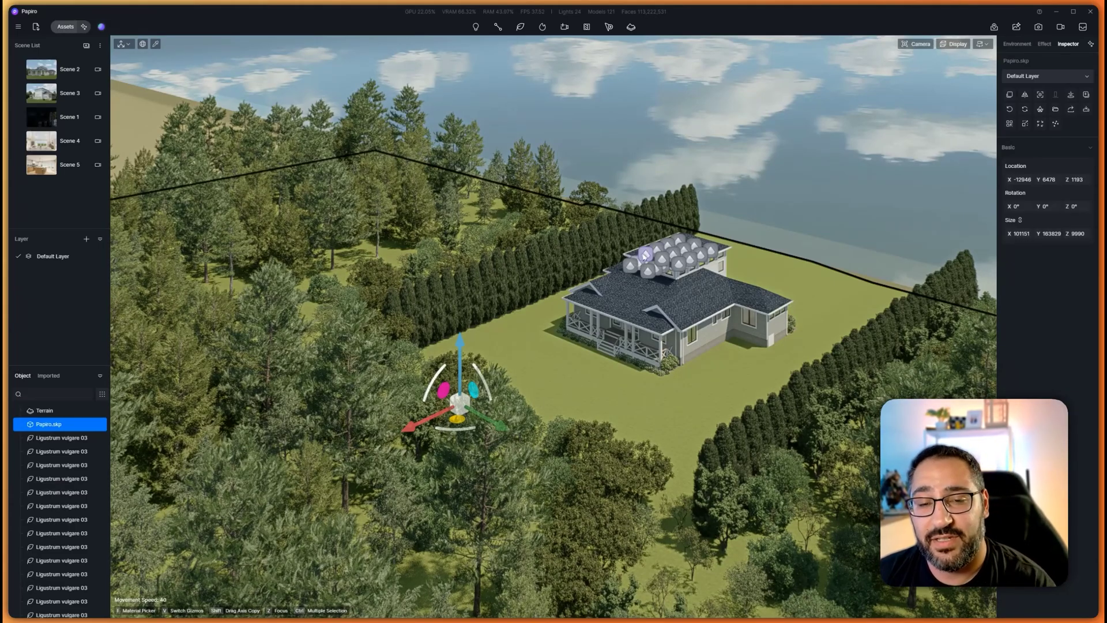
{"action": "scroll", "coordinate": [667, 232], "scroll_direction": "up", "scroll_amount": 5}
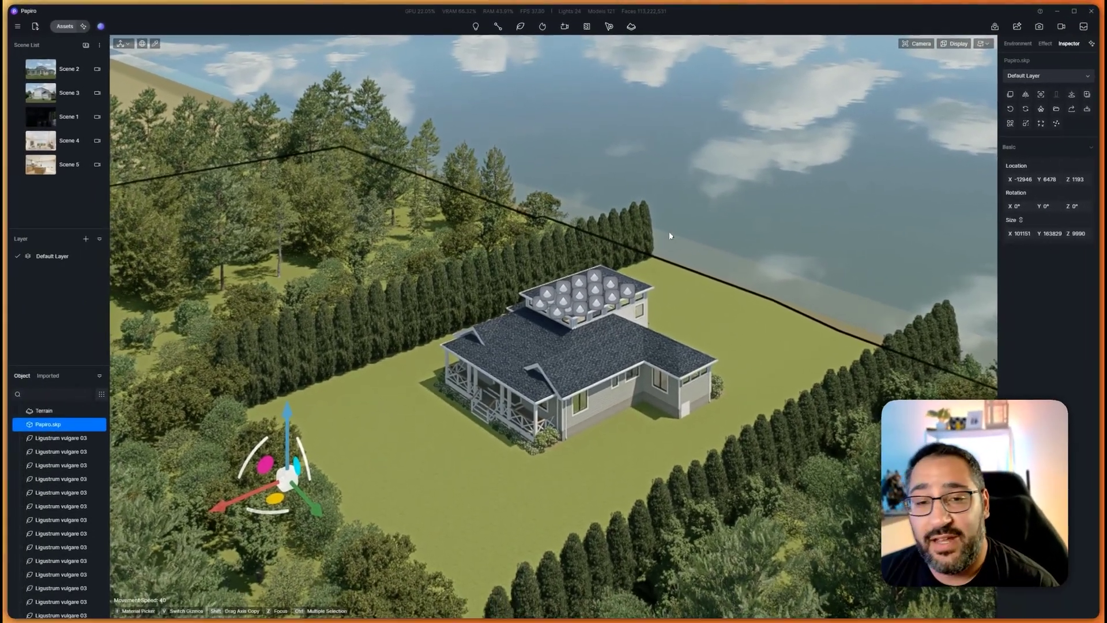
{"action": "left_click", "coordinate": [670, 237]}
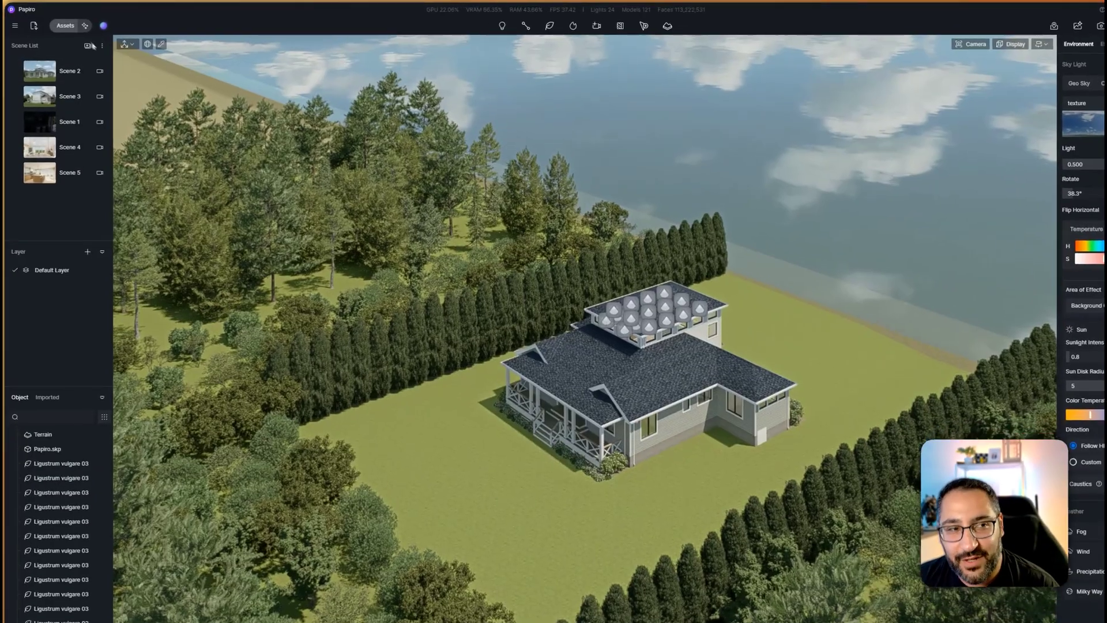
Step: Show the Broadleaf nature models in the online asset library with the Favourite filter turned off
{"action": "left_click", "coordinate": [65, 27]}
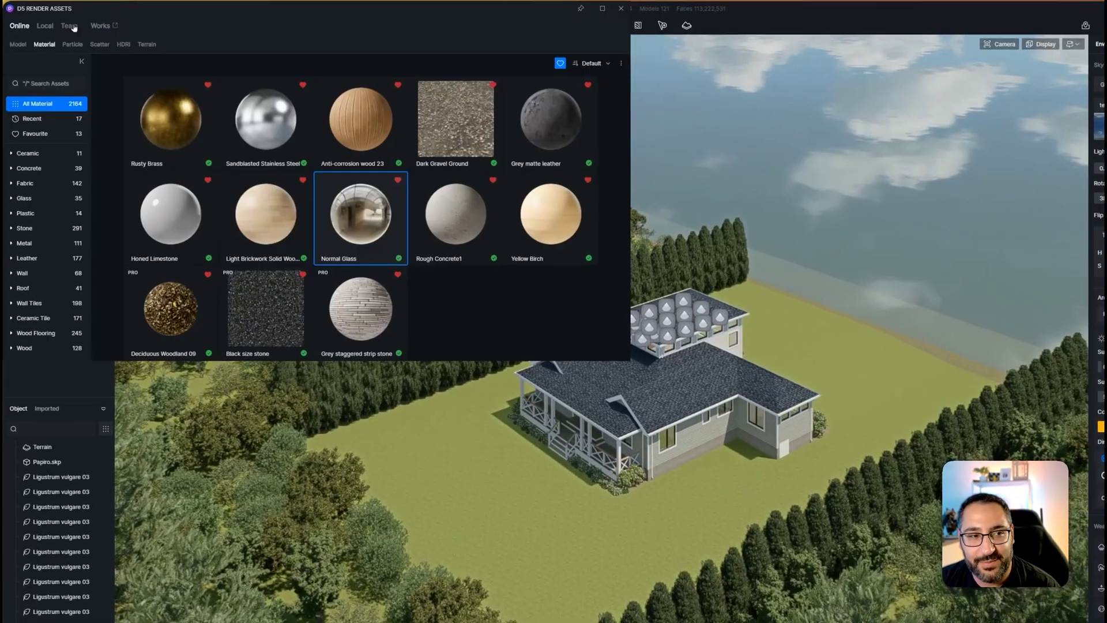
{"action": "left_click", "coordinate": [28, 50]}
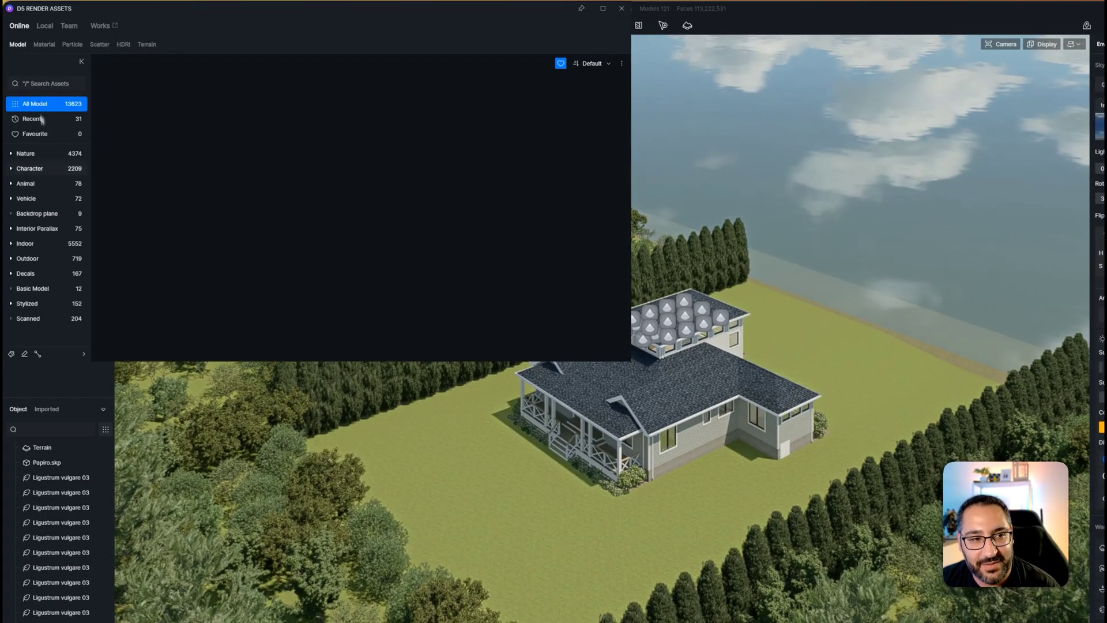
{"action": "left_click", "coordinate": [37, 157]}
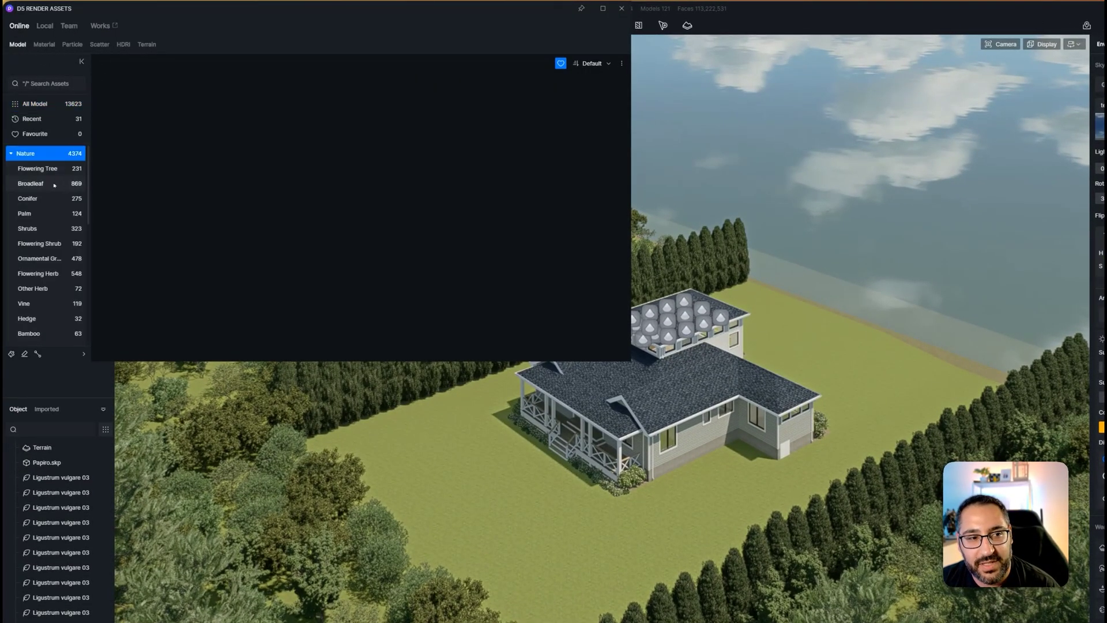
{"action": "left_click", "coordinate": [43, 184]}
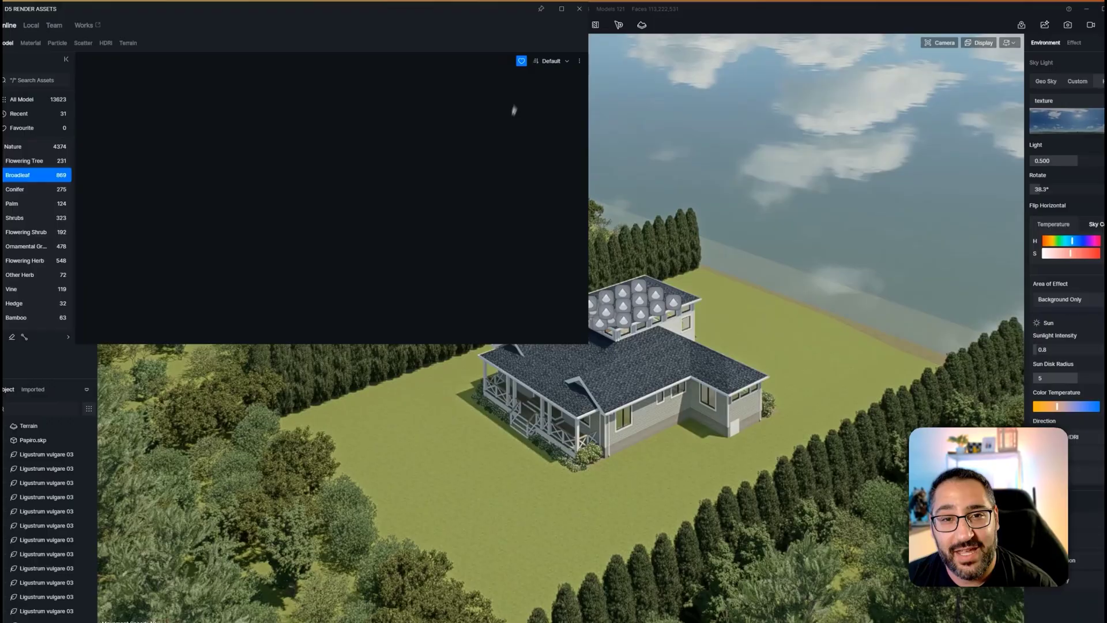
{"action": "left_click", "coordinate": [521, 60]}
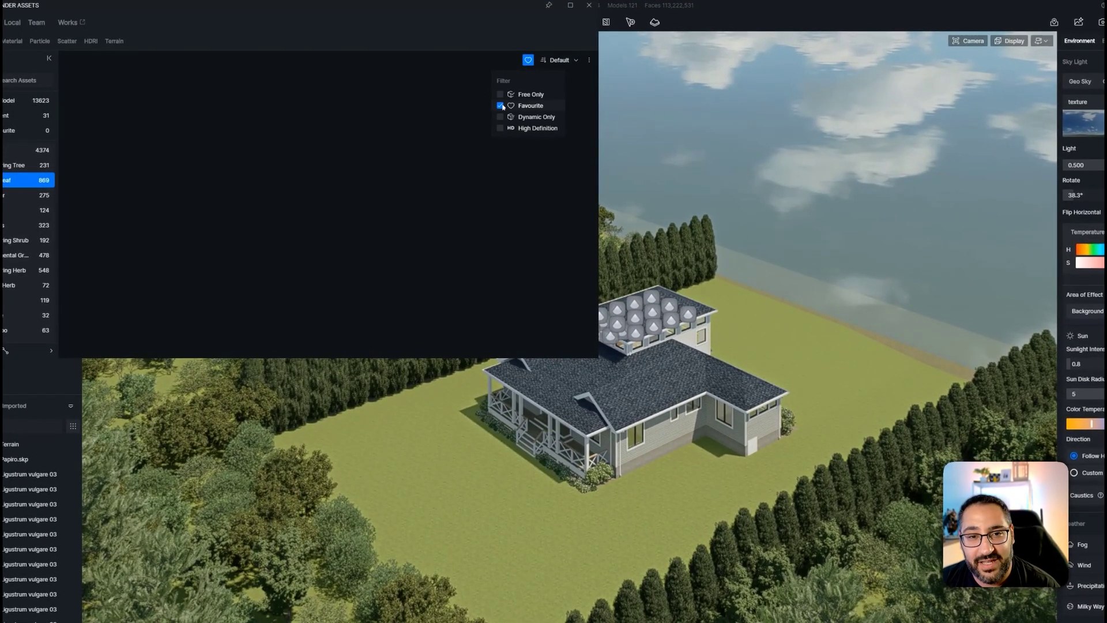
{"action": "left_click", "coordinate": [501, 106]}
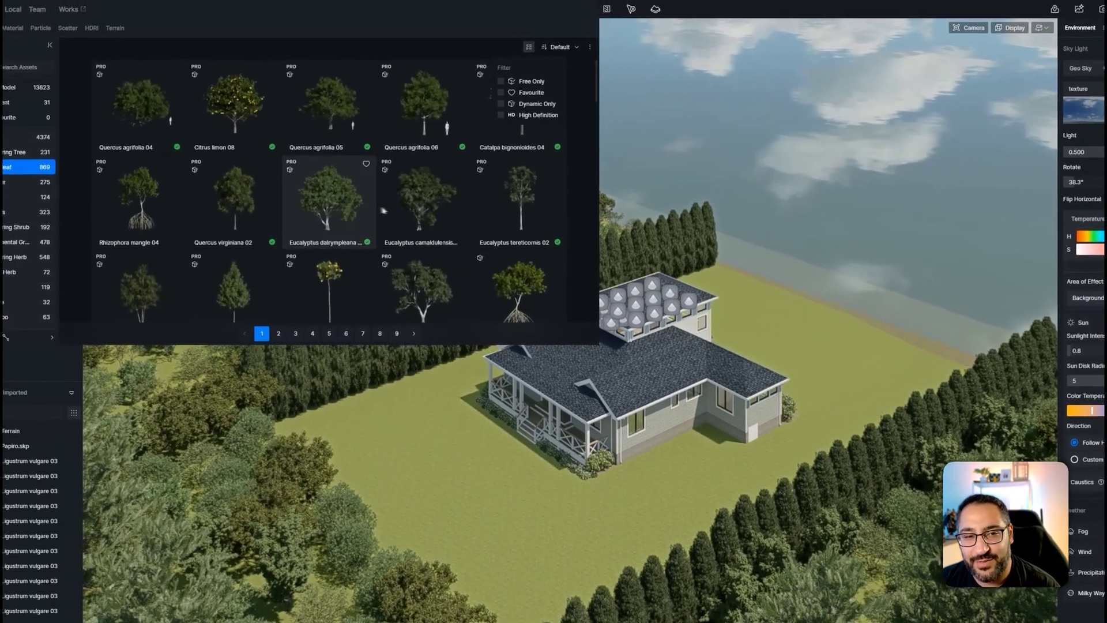
Step: Place three Quercus agrifolia 05 trees on the lawn around the house and close the asset library
{"action": "left_click", "coordinate": [330, 106]}
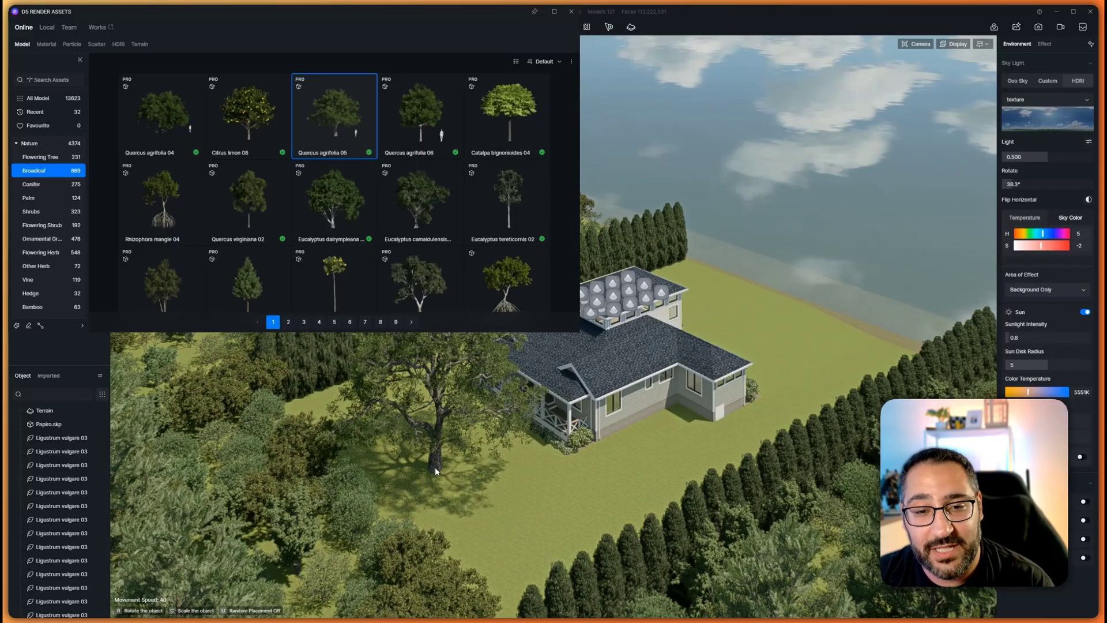
{"action": "key", "text": "w"}
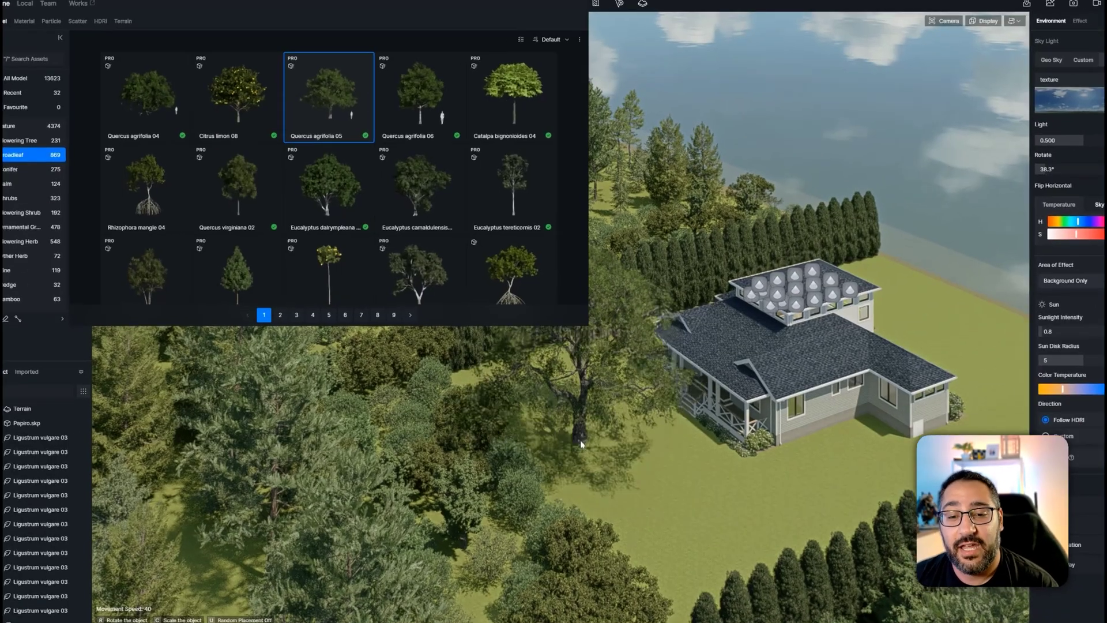
{"action": "left_click", "coordinate": [571, 465]}
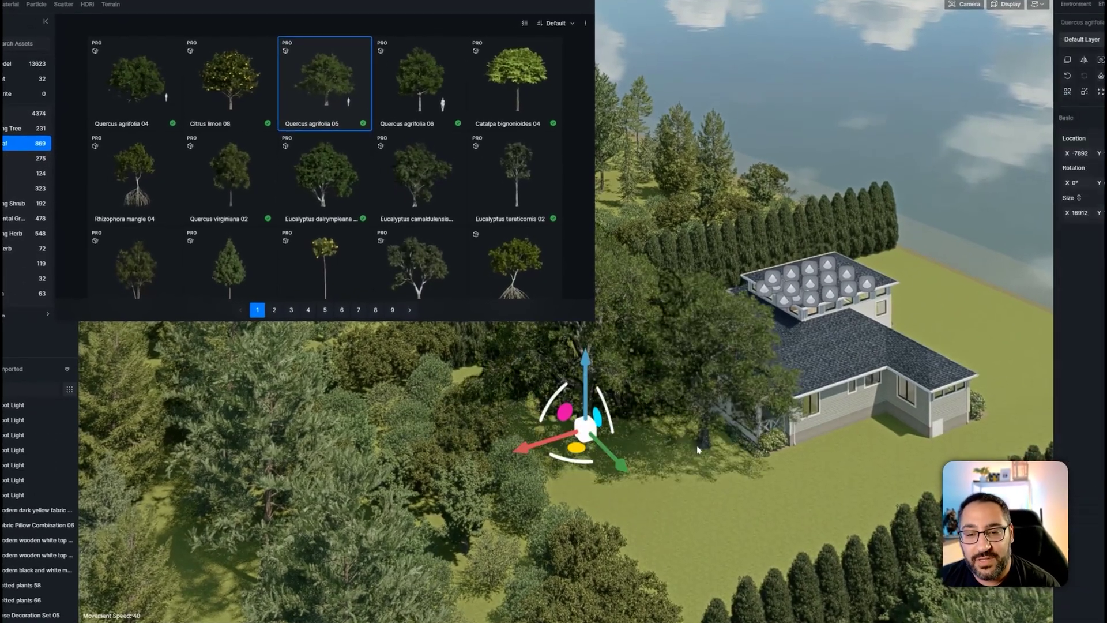
{"action": "scroll", "coordinate": [664, 458], "scroll_direction": "down", "scroll_amount": 3}
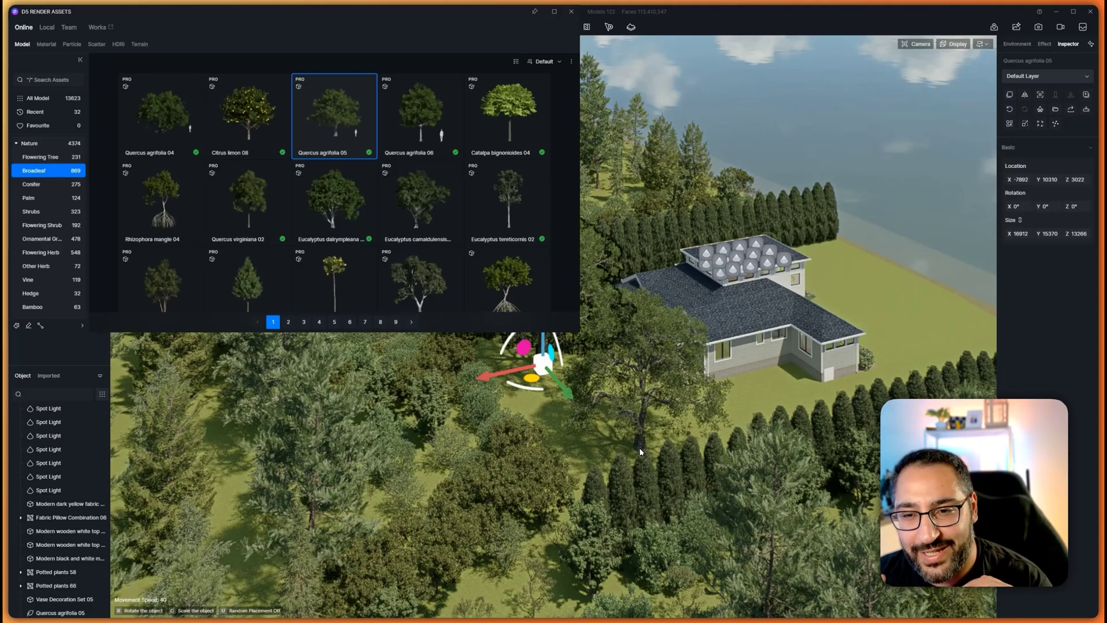
{"action": "right_click_drag", "start_coordinate": [640, 451], "coordinate": [786, 458]}
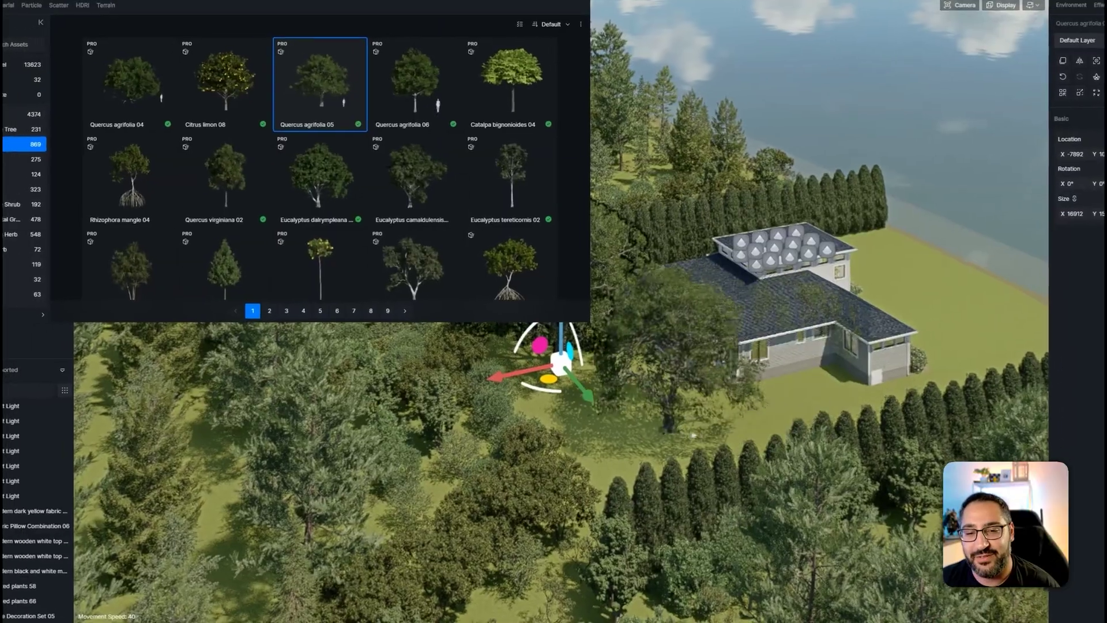
{"action": "left_click_drag", "start_coordinate": [562, 393], "coordinate": [926, 369]}
{"action": "key", "text": "Escape"}
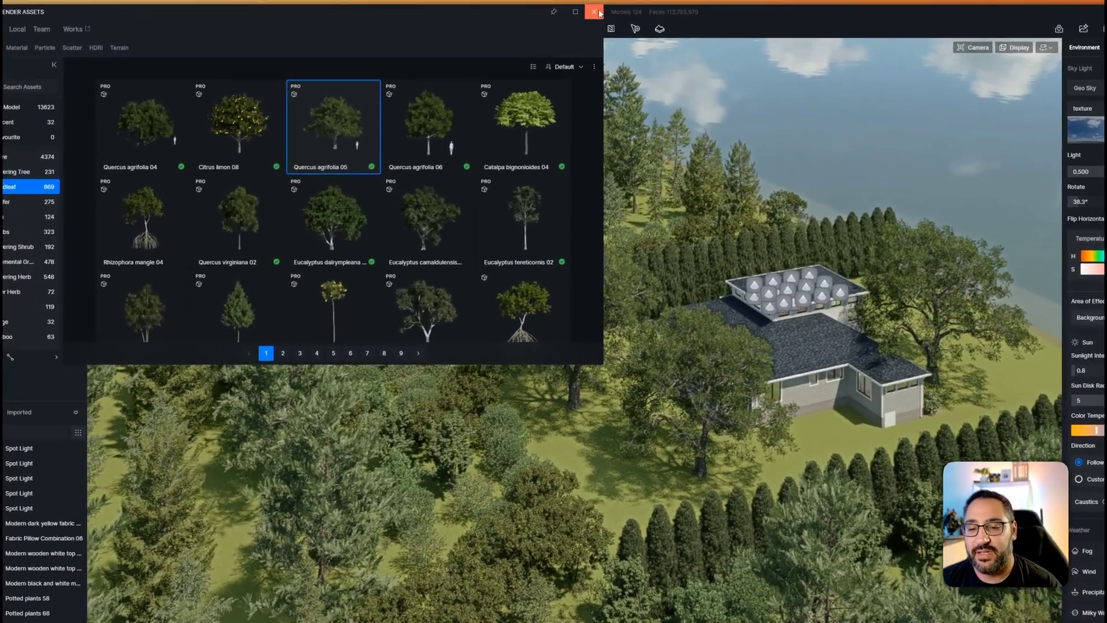
{"action": "left_click", "coordinate": [594, 12]}
{"action": "right_click_drag", "start_coordinate": [720, 259], "coordinate": [795, 222]}
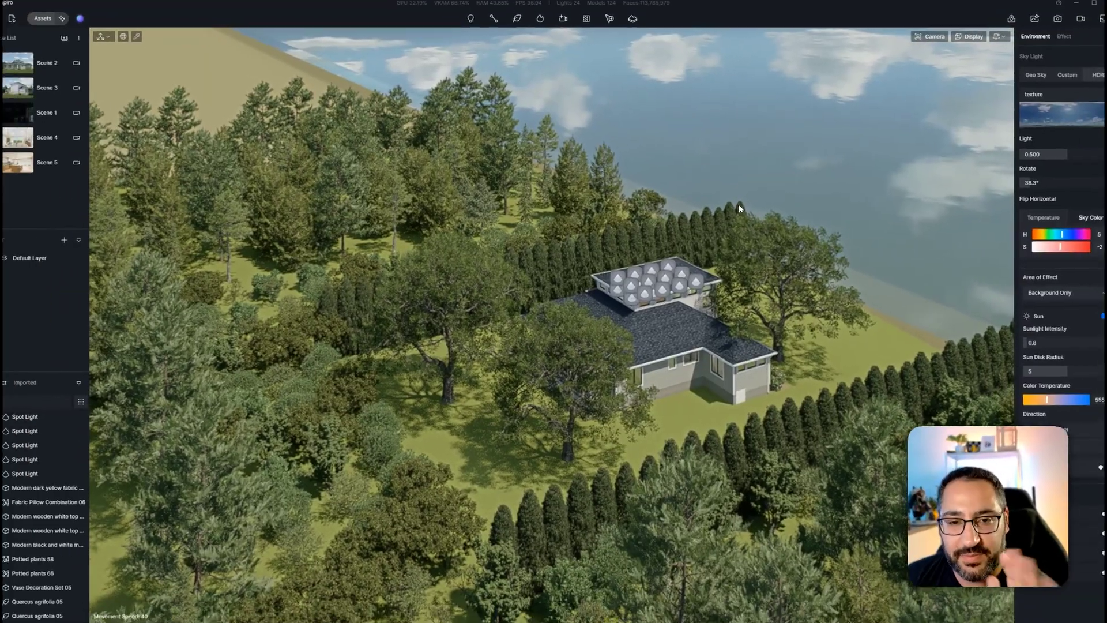